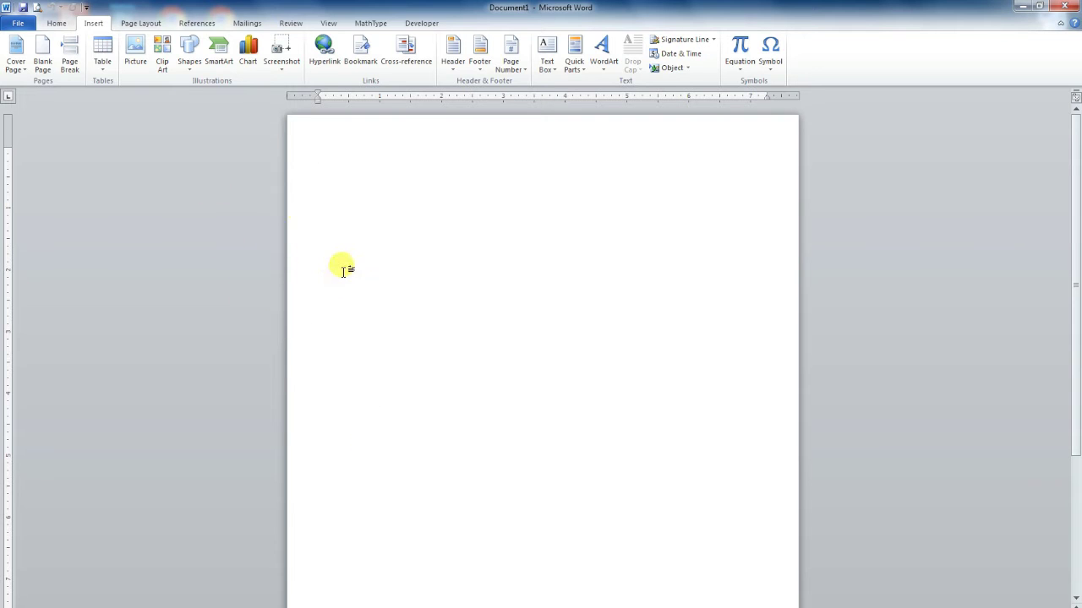
- Insert the Lighthouse photo from the Sample Pictures folder into the blank document
{"action": "left_click", "coordinate": [54, 22]}
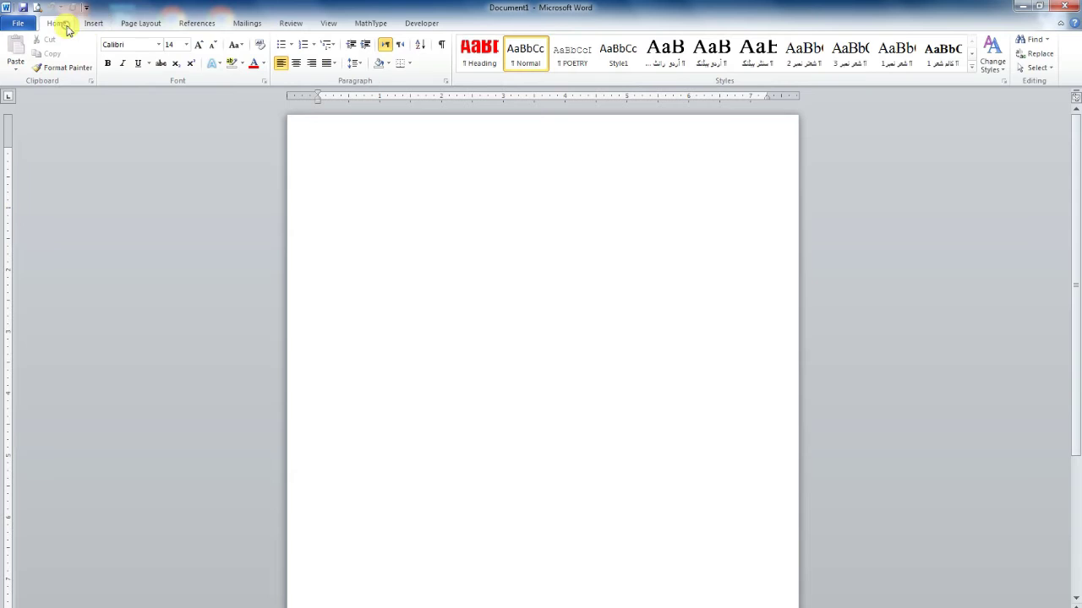
{"action": "left_click", "coordinate": [88, 24]}
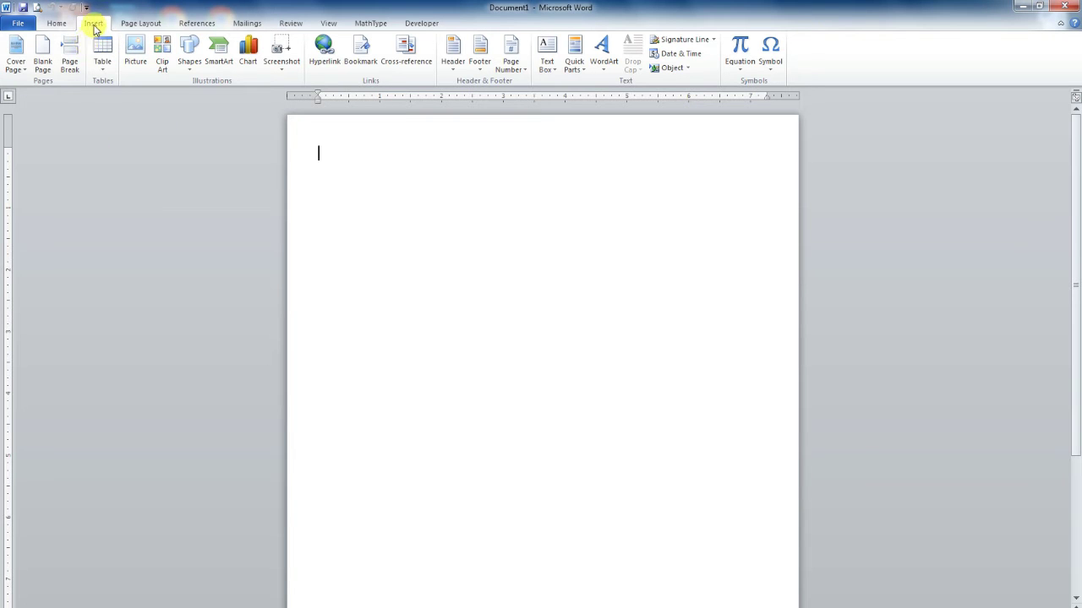
{"action": "left_click", "coordinate": [140, 64]}
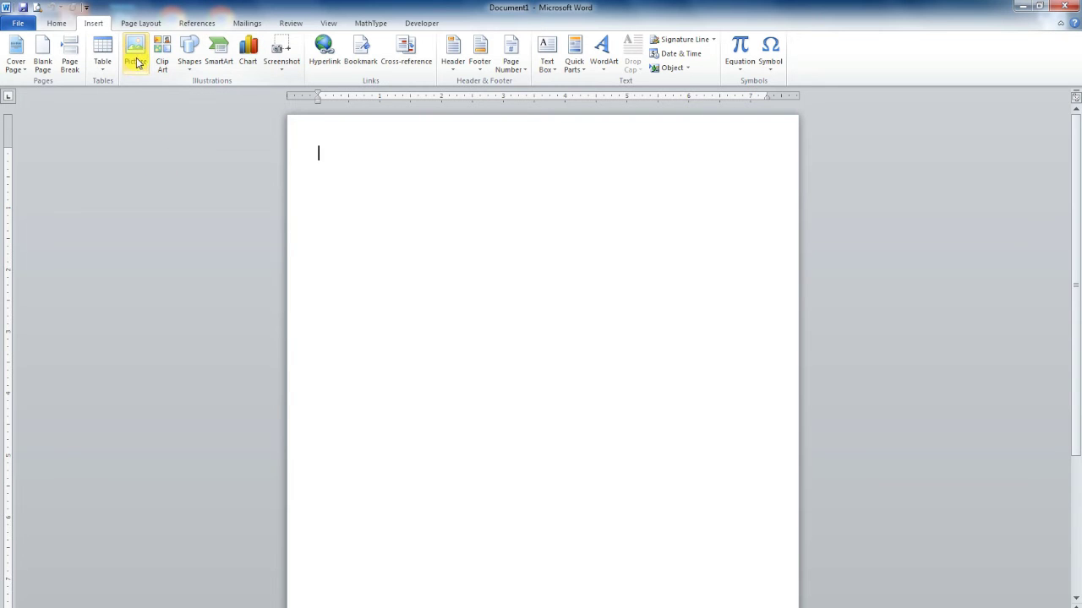
{"action": "left_click", "coordinate": [138, 64]}
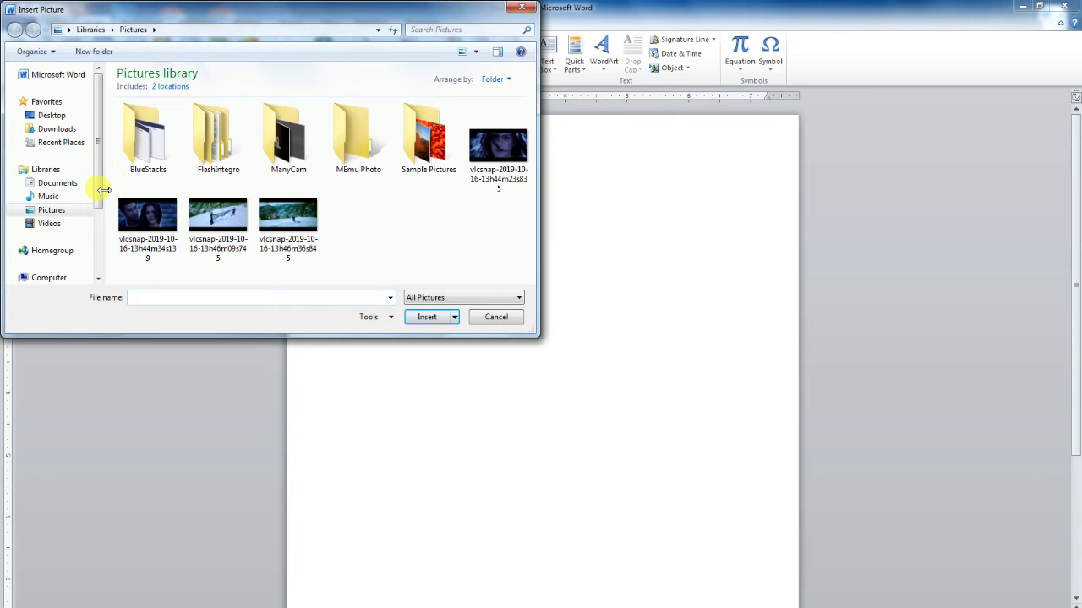
{"action": "left_click_drag", "start_coordinate": [96, 191], "coordinate": [97, 256]}
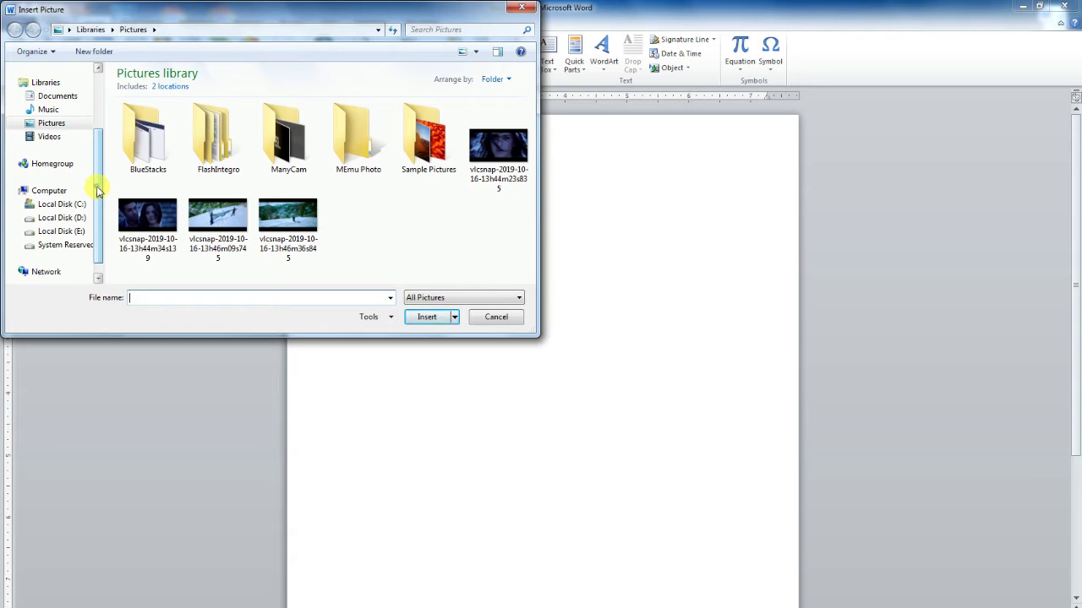
{"action": "left_click_drag", "start_coordinate": [97, 191], "coordinate": [98, 131]}
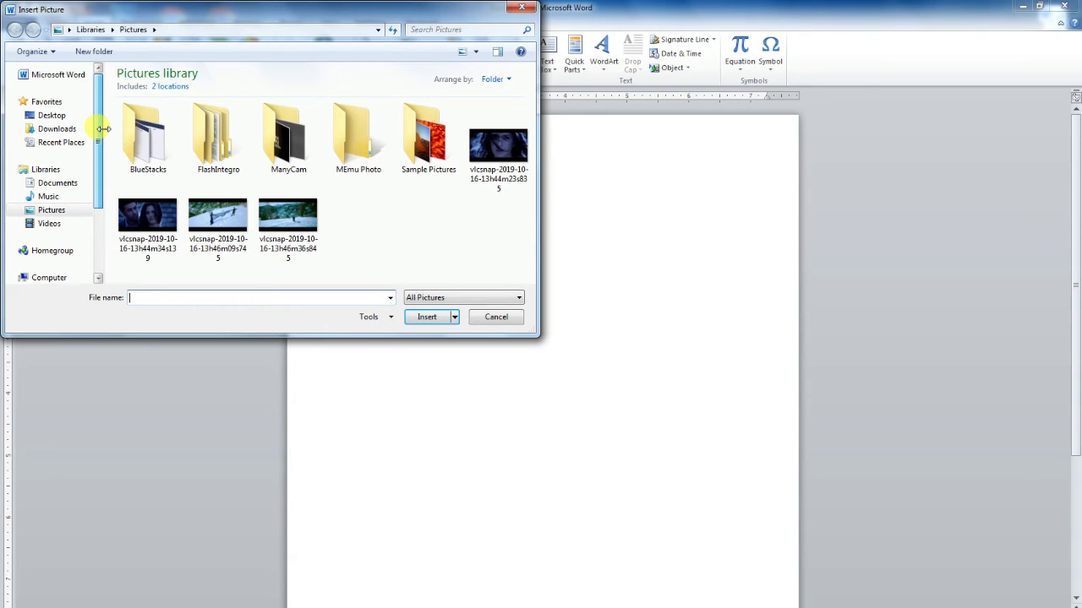
{"action": "scroll", "coordinate": [91, 181], "scroll_direction": "down", "scroll_amount": 2}
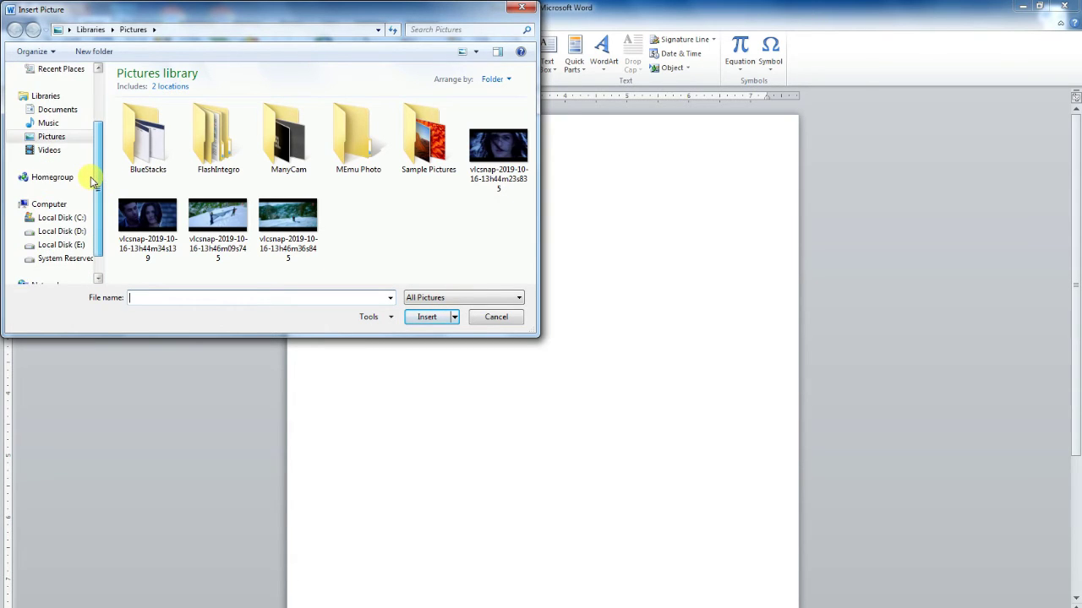
{"action": "double_click", "coordinate": [425, 151]}
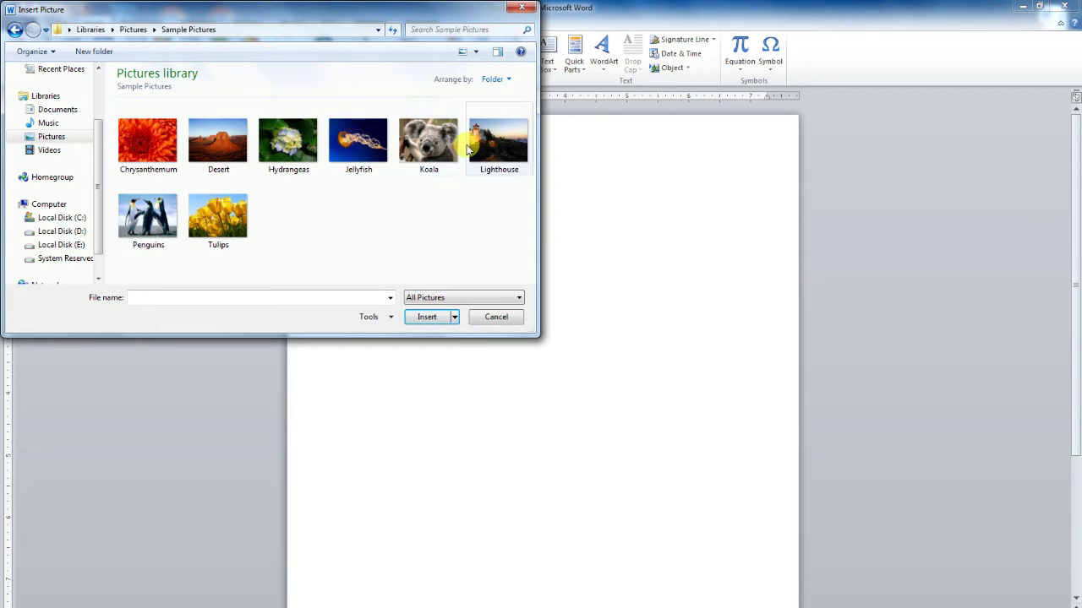
{"action": "left_click", "coordinate": [479, 149]}
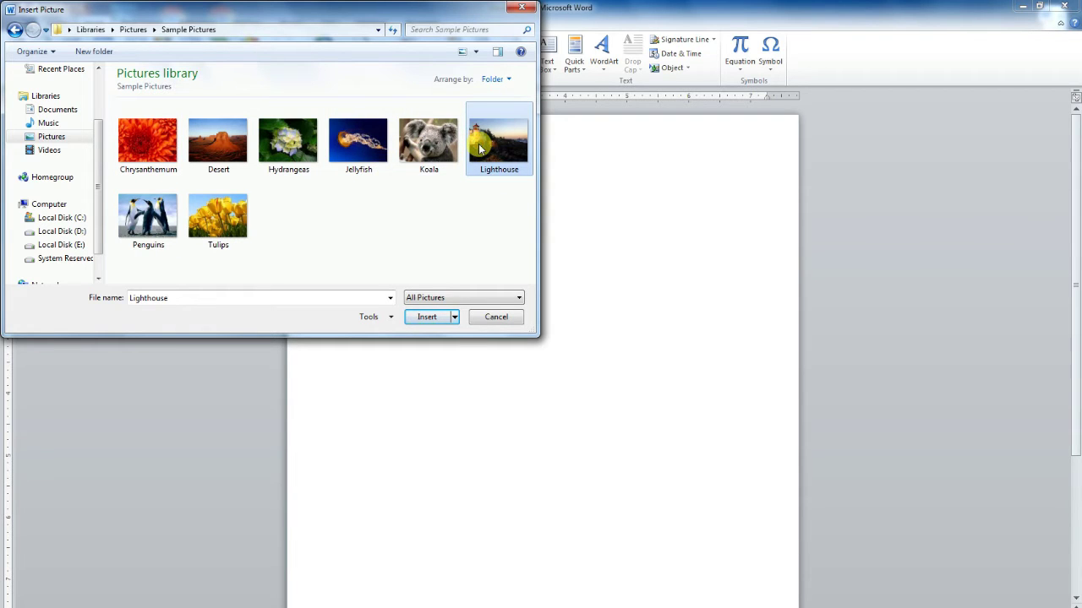
{"action": "left_click", "coordinate": [431, 317]}
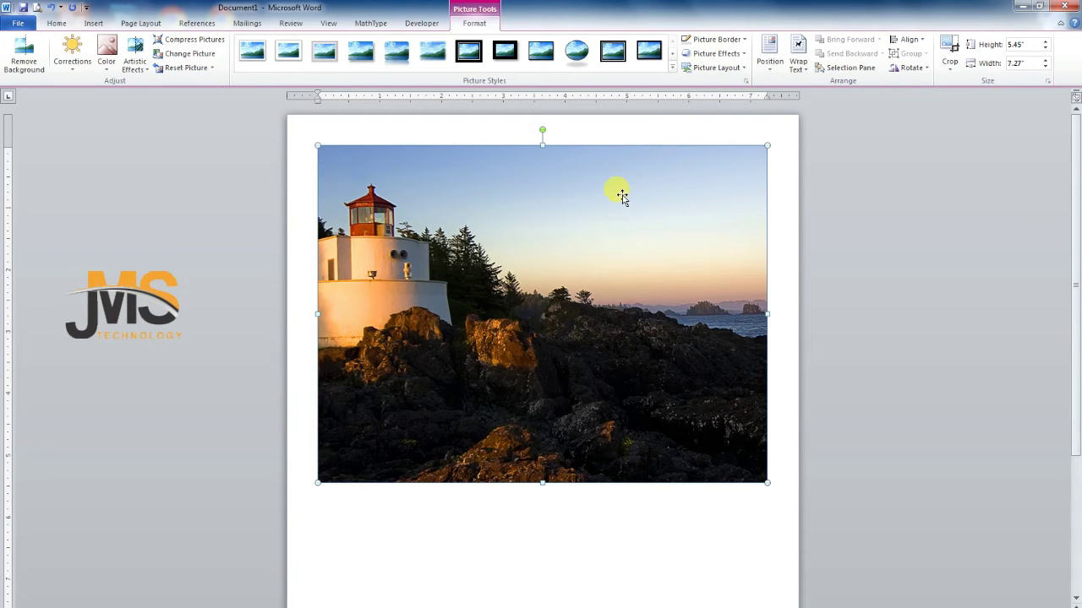
- Drag the photo's corner down to a thumbnail, then back up to about 5.23" x 6.98"
{"action": "left_click_drag", "start_coordinate": [766, 142], "coordinate": [362, 380]}
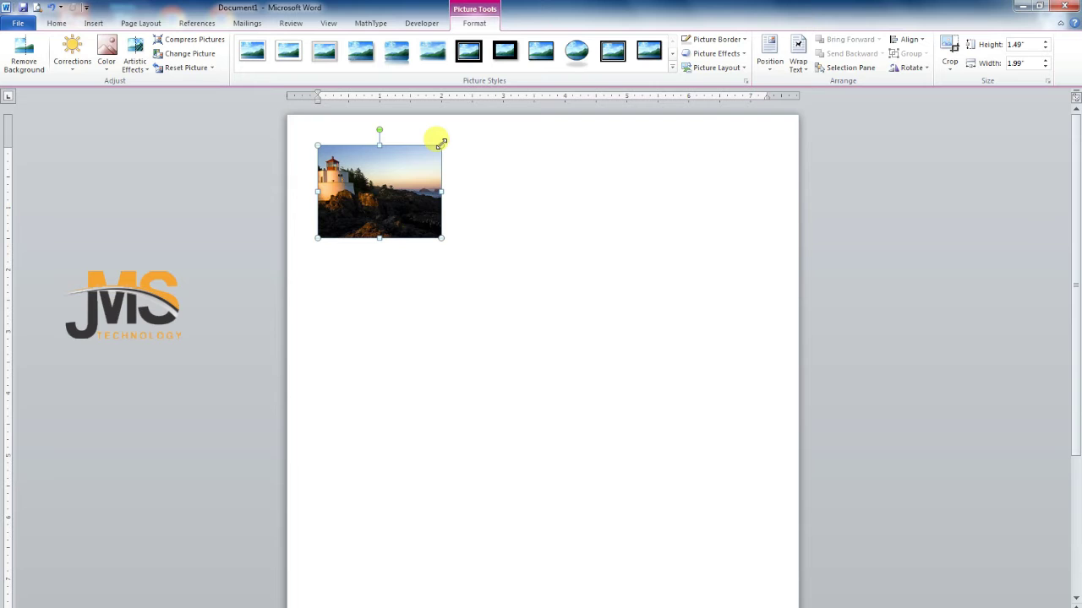
{"action": "left_click_drag", "start_coordinate": [441, 144], "coordinate": [416, 170]}
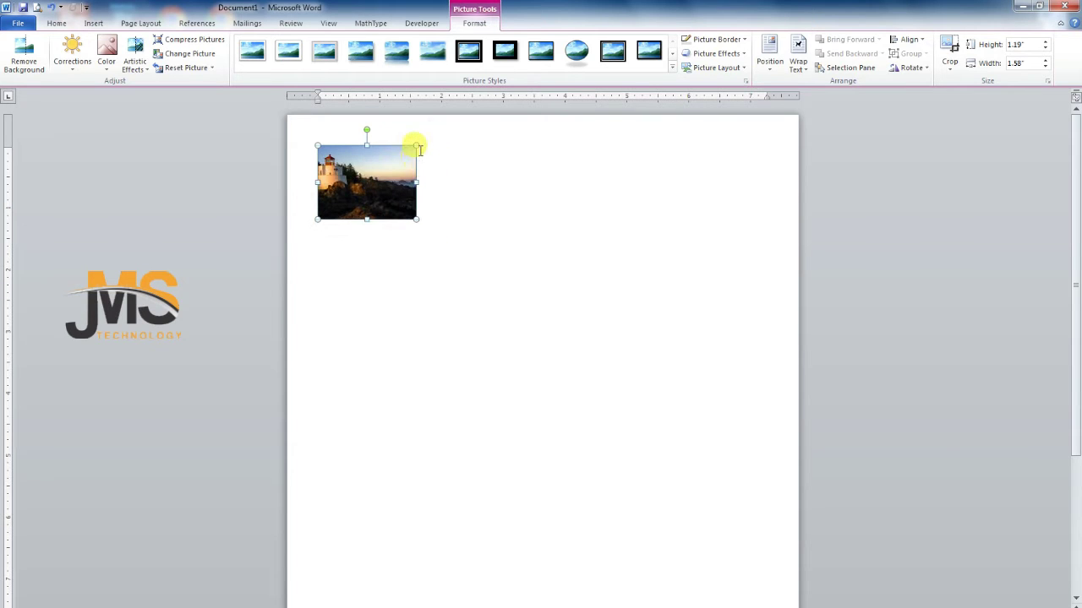
{"action": "mouse_move", "coordinate": [415, 145]}
{"action": "left_mouse_down"}
{"action": "mouse_move", "coordinate": [495, 135]}
{"action": "mouse_move", "coordinate": [415, 187]}
{"action": "left_mouse_up"}
{"action": "left_click_drag", "start_coordinate": [417, 218], "coordinate": [747, 407]}
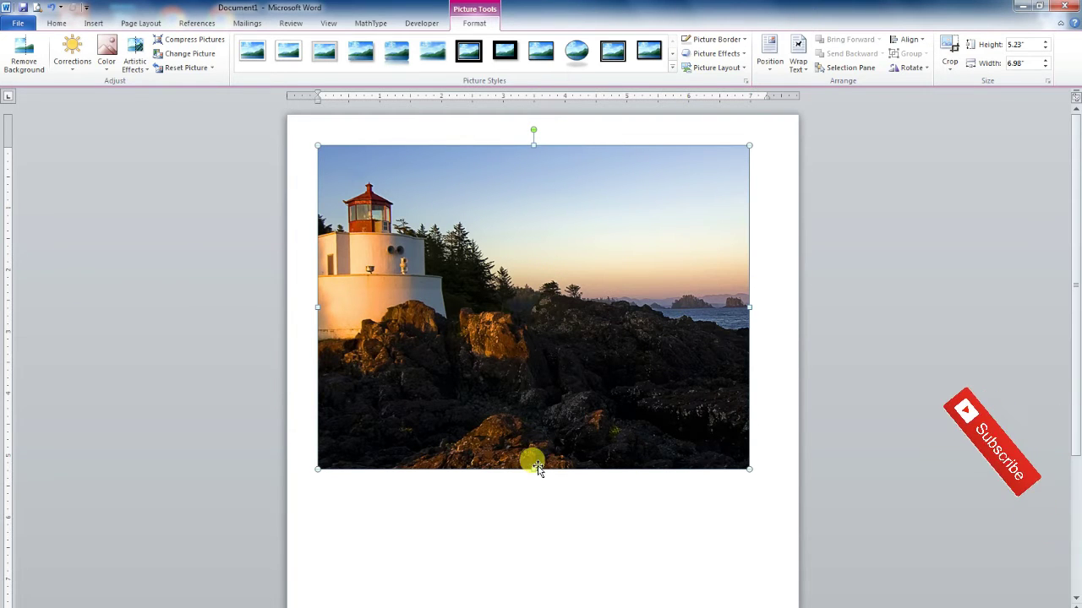
- Set the photo's Height to 4 inches so the width scales to 5.33 inches
{"action": "left_click", "coordinate": [1026, 47]}
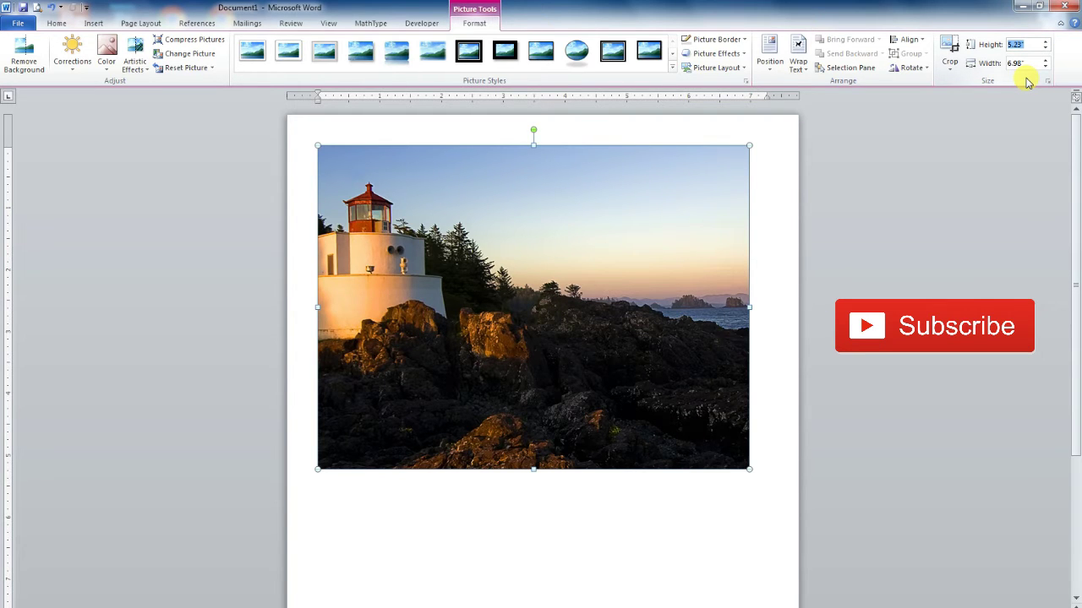
{"action": "type", "text": "4"}
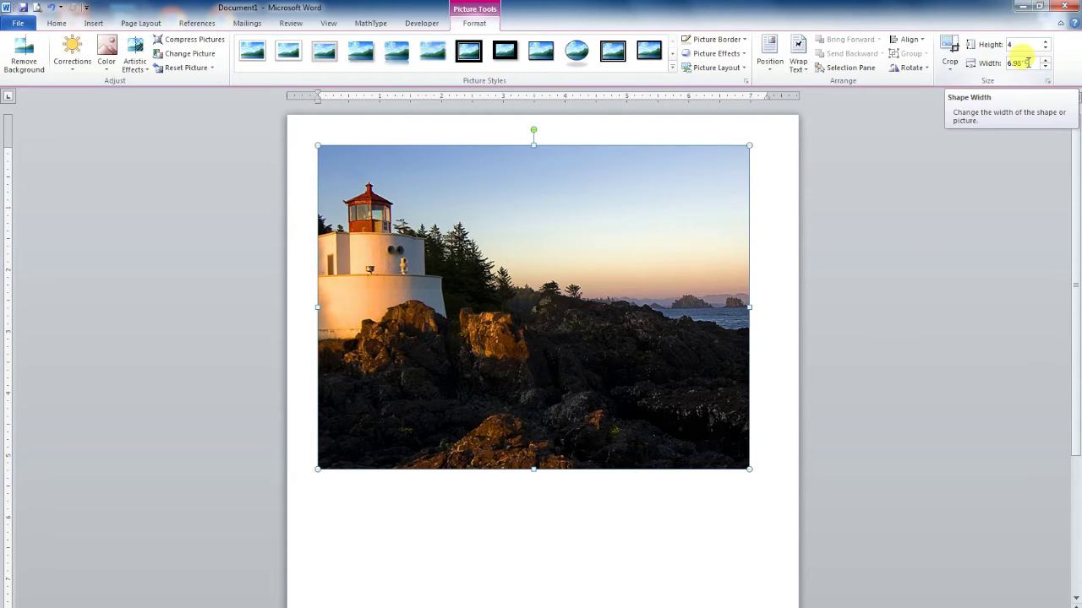
{"action": "left_click", "coordinate": [1028, 62]}
{"action": "left_click", "coordinate": [1022, 44]}
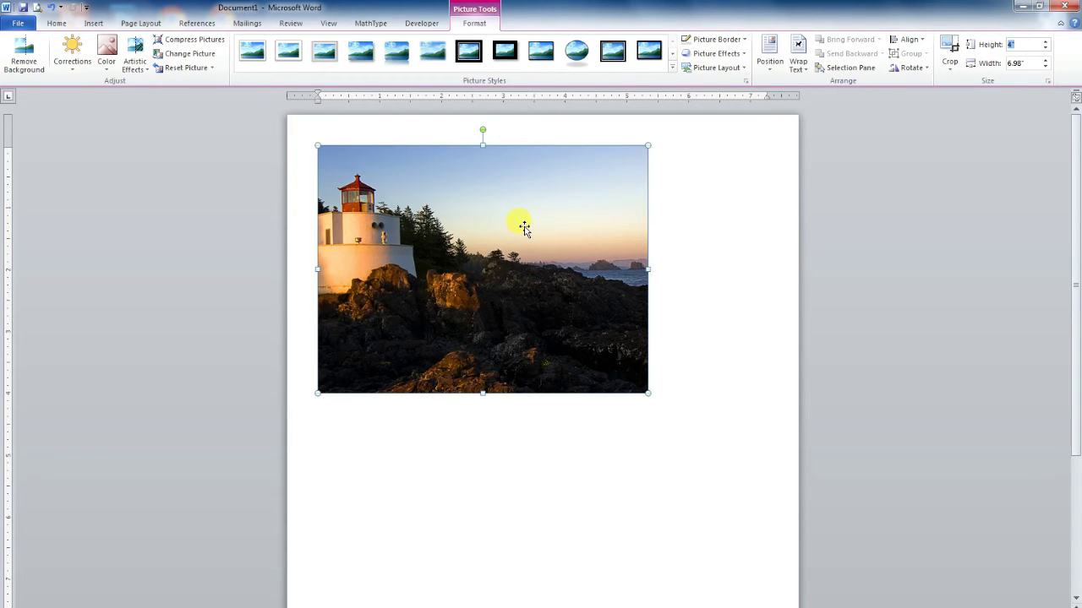
{"action": "key", "text": "Return"}
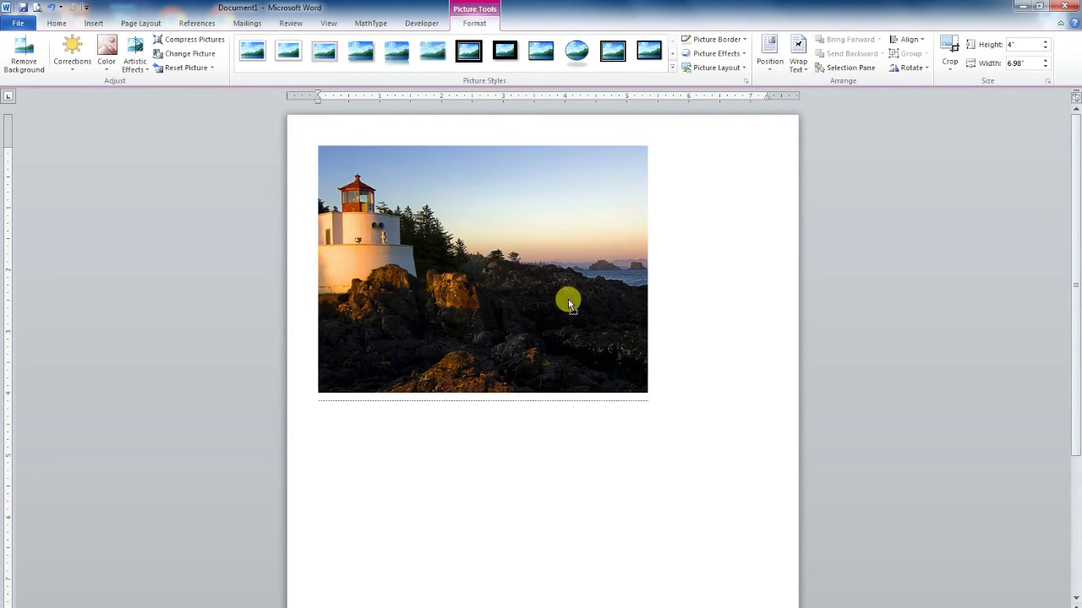
{"action": "left_click", "coordinate": [598, 348]}
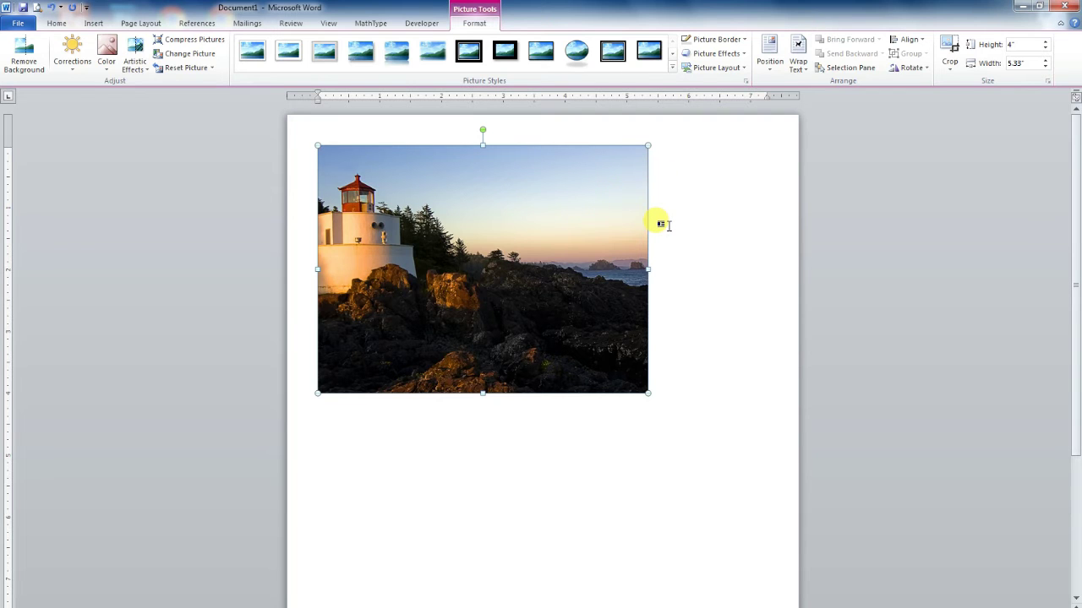
- Give the photo Behind Text wrapping and drag it near the top centre of the page
{"action": "left_click", "coordinate": [800, 59]}
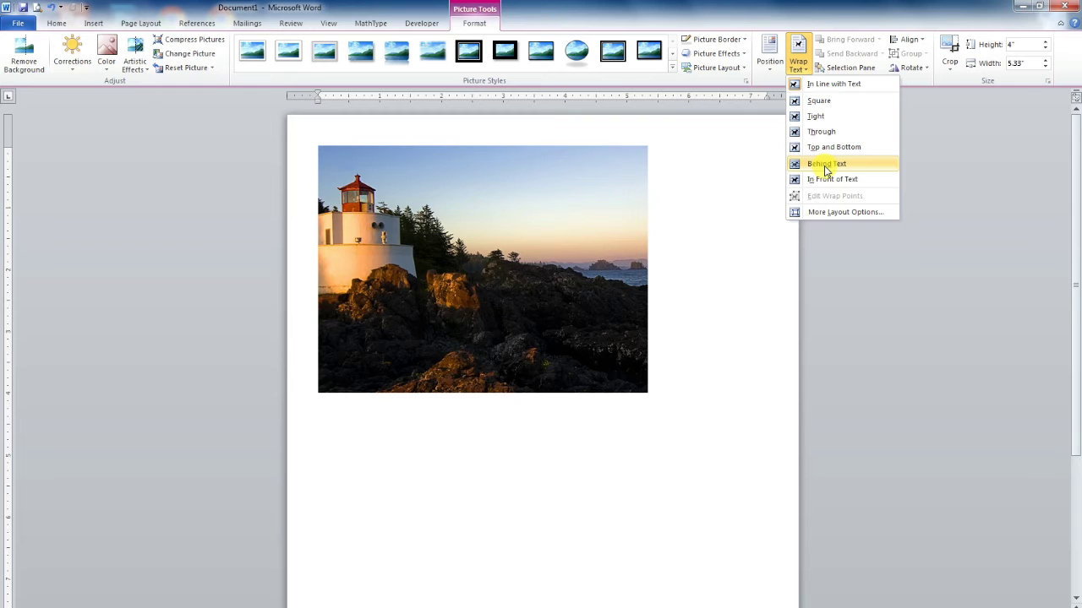
{"action": "left_click", "coordinate": [827, 166]}
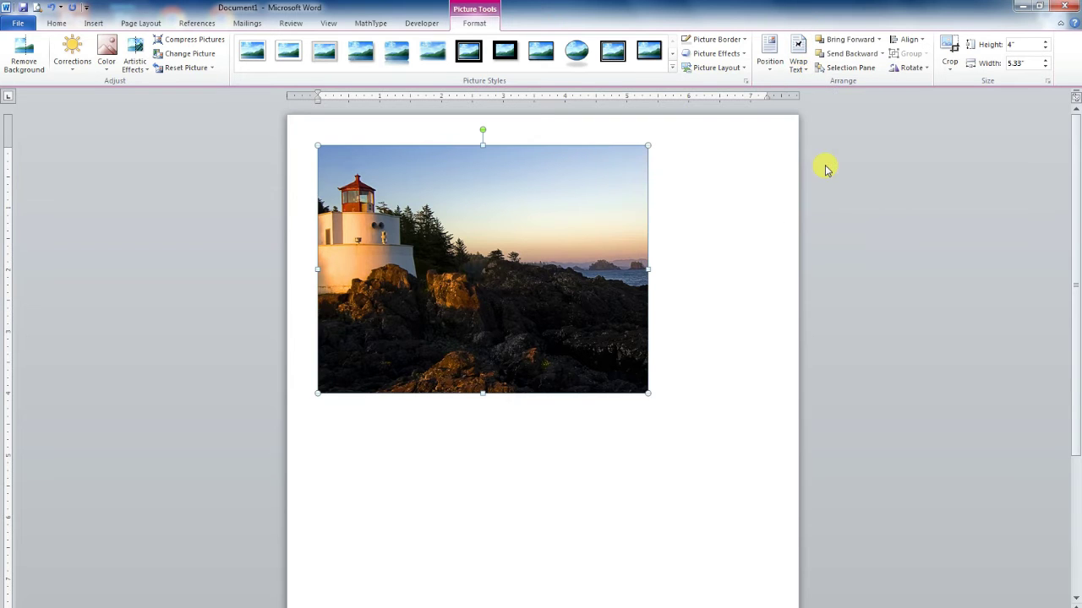
{"action": "mouse_move", "coordinate": [511, 191]}
{"action": "left_mouse_down"}
{"action": "mouse_move", "coordinate": [581, 383]}
{"action": "mouse_move", "coordinate": [525, 179]}
{"action": "left_mouse_up"}
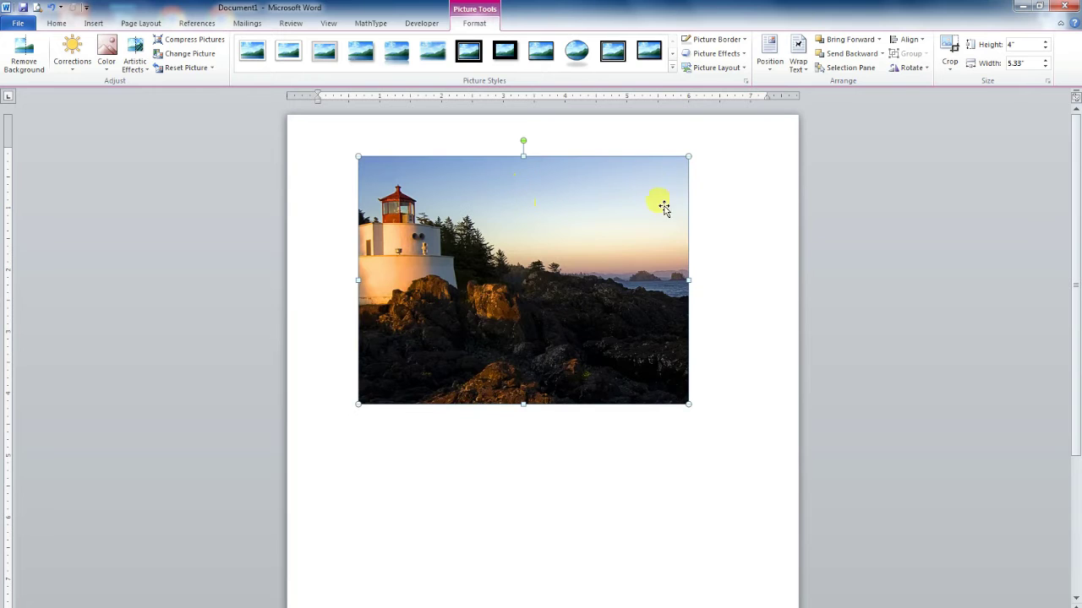
{"action": "left_click", "coordinate": [725, 196]}
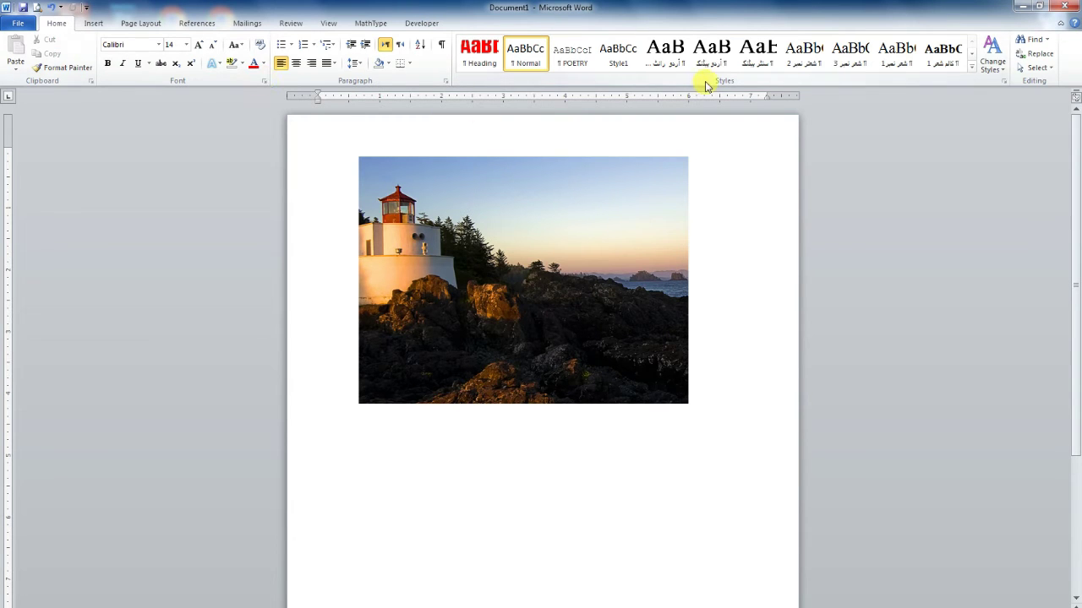
- Apply the thick black frame style from the Picture Styles gallery to the lighthouse photo
{"action": "left_click", "coordinate": [536, 333]}
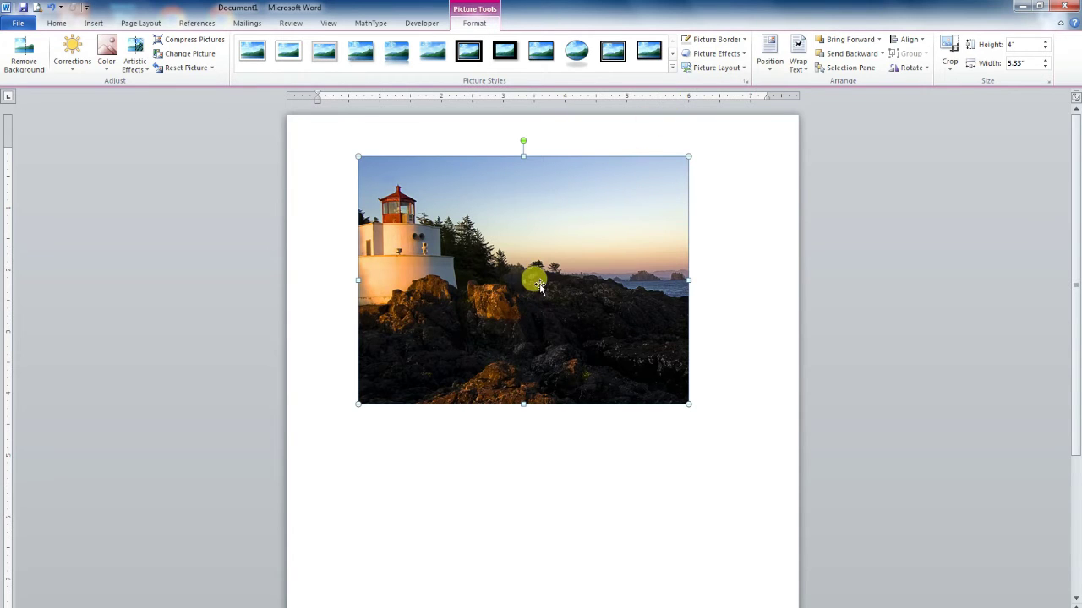
{"action": "left_click", "coordinate": [672, 70]}
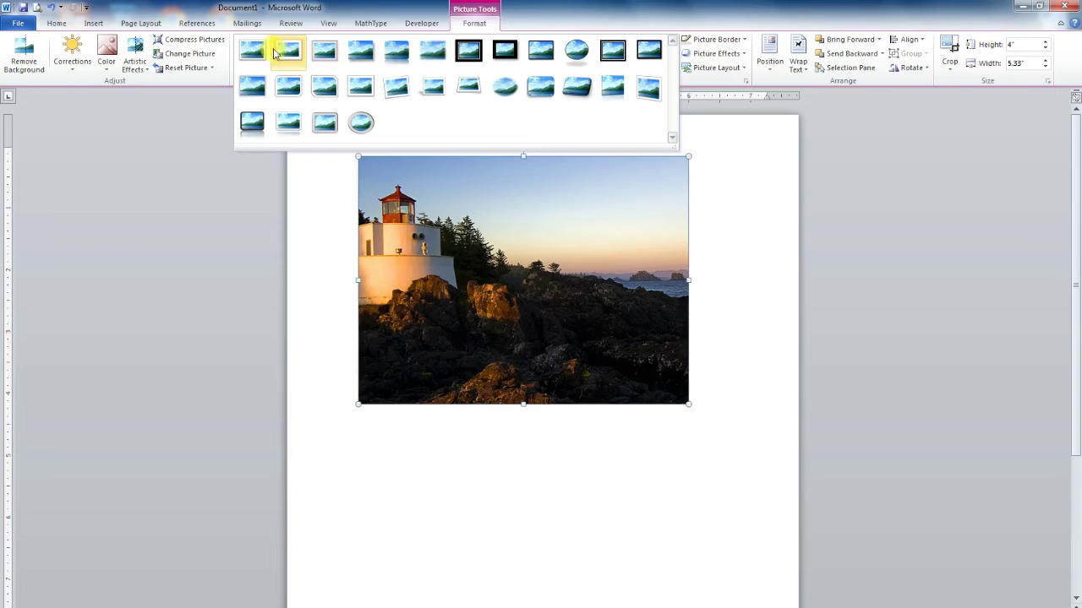
{"action": "left_click", "coordinate": [471, 56]}
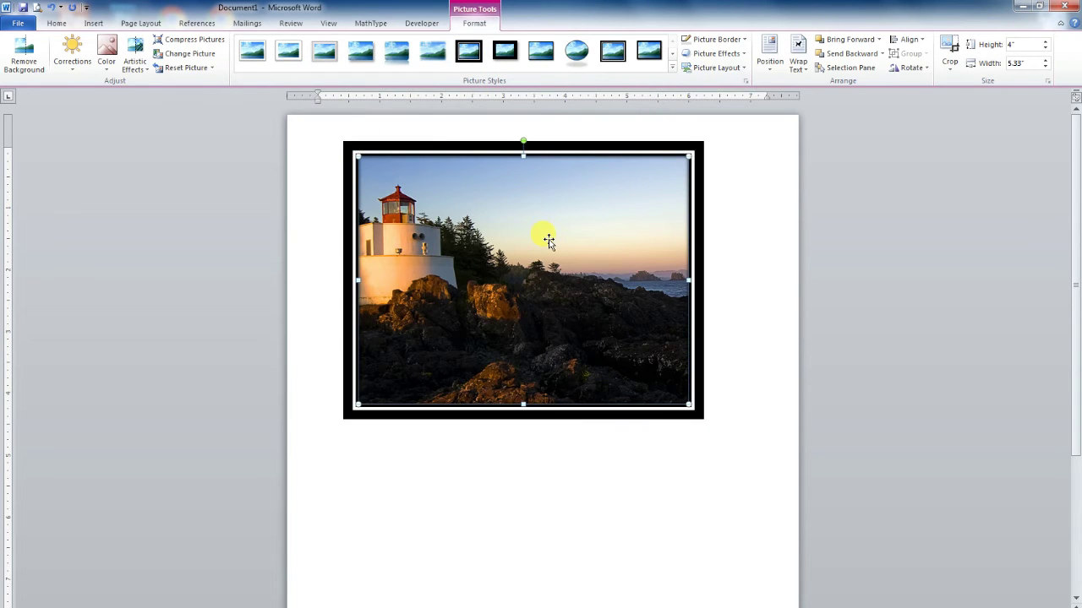
- Apply a tilted 3-D preset from Picture Effects to the lighthouse photo
{"action": "left_click", "coordinate": [742, 54]}
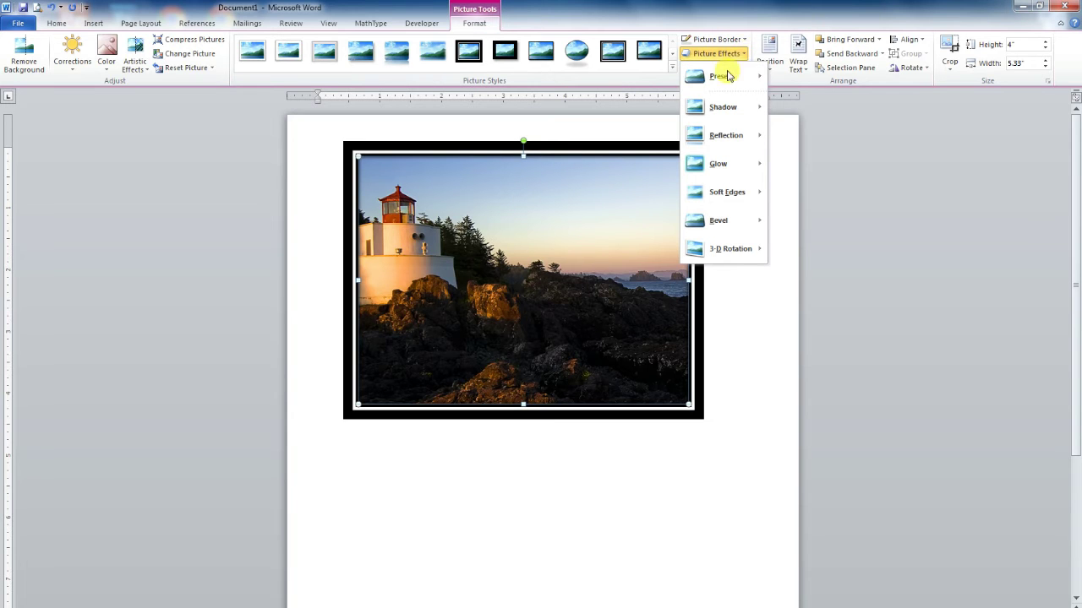
{"action": "mouse_move", "coordinate": [721, 83]}
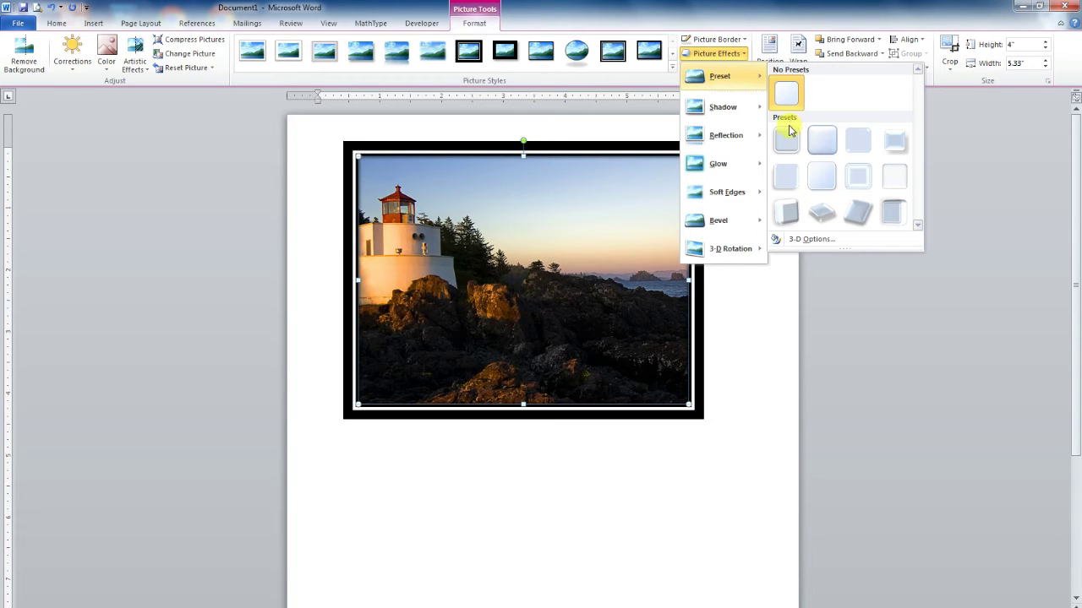
{"action": "left_click", "coordinate": [788, 213]}
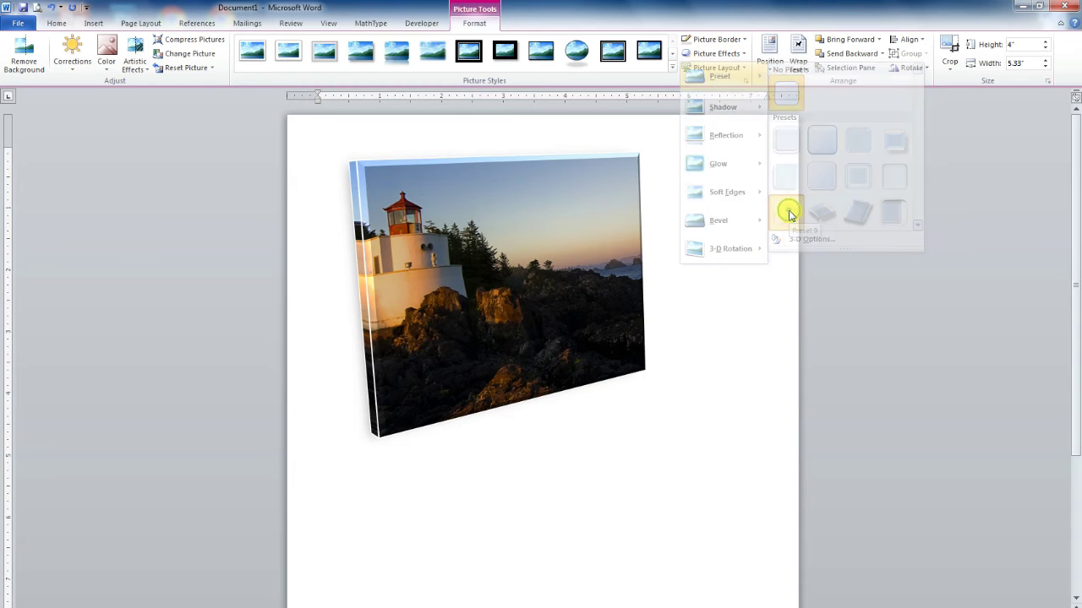
- Choose No Presets to remove the 3-D effect, then reselect the flat photo
{"action": "left_click", "coordinate": [745, 59]}
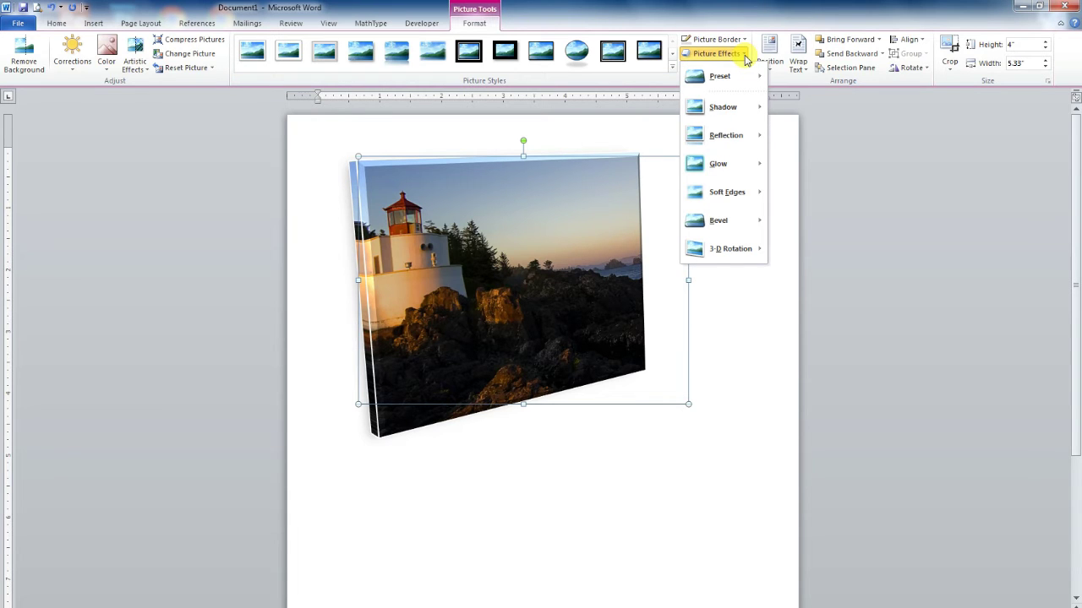
{"action": "mouse_move", "coordinate": [740, 75]}
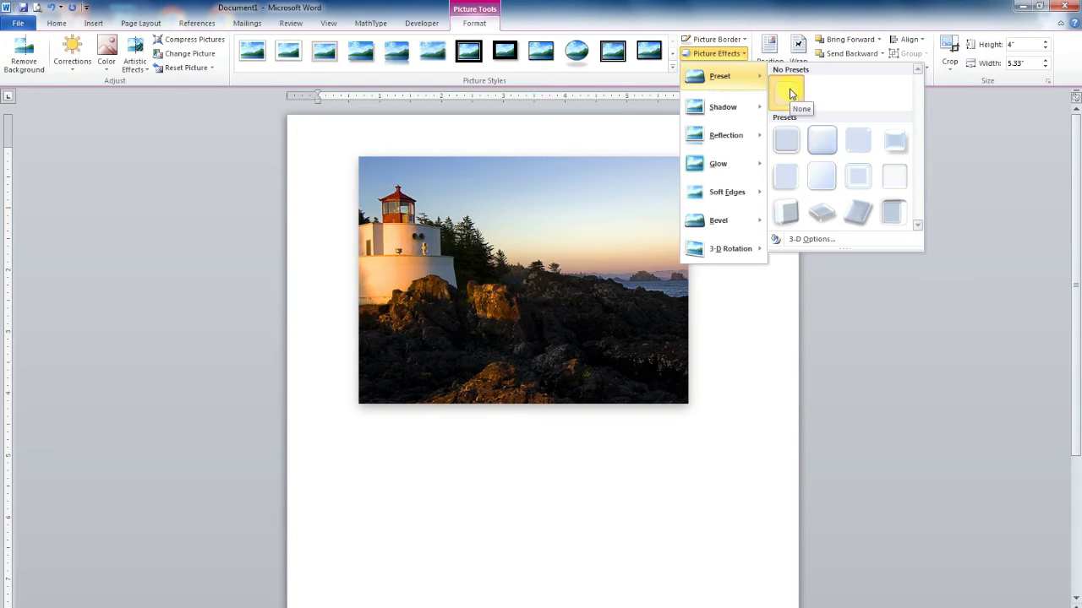
{"action": "left_click", "coordinate": [790, 93]}
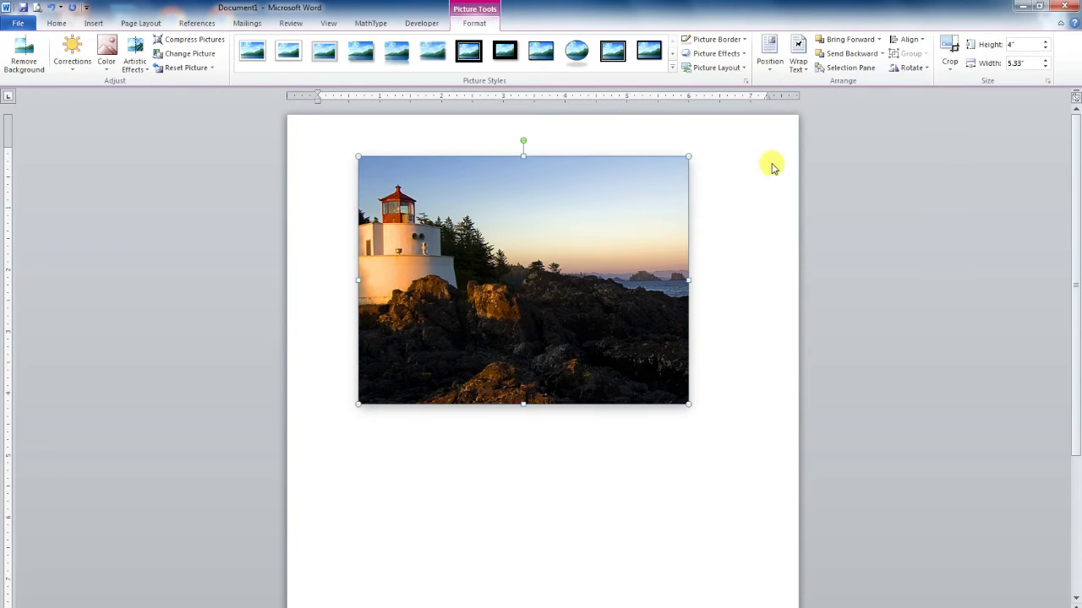
{"action": "left_click", "coordinate": [710, 231]}
{"action": "left_click", "coordinate": [670, 233]}
{"action": "double_click", "coordinate": [670, 233]}
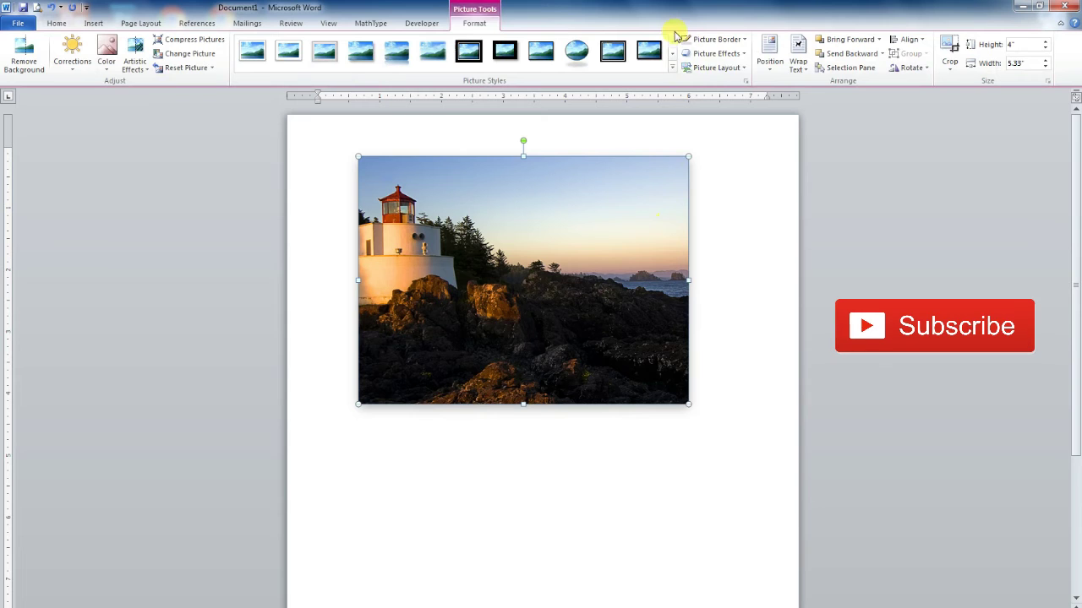
- Tilt the photo with the Perspective Contrasting Right 3-D rotation, then reselect it
{"action": "left_click", "coordinate": [744, 56]}
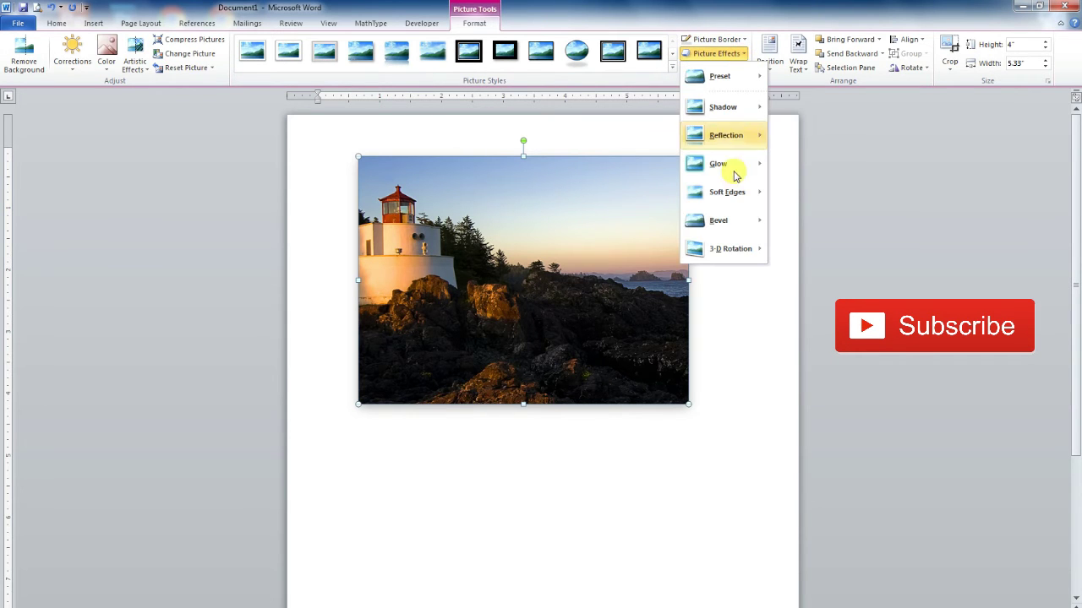
{"action": "mouse_move", "coordinate": [732, 257]}
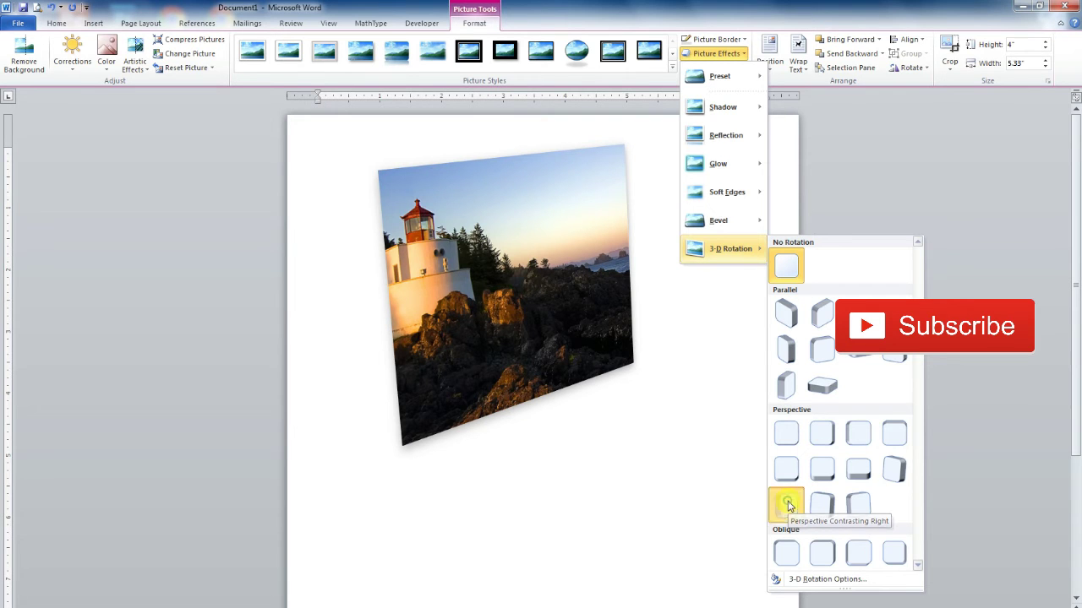
{"action": "left_click", "coordinate": [788, 505]}
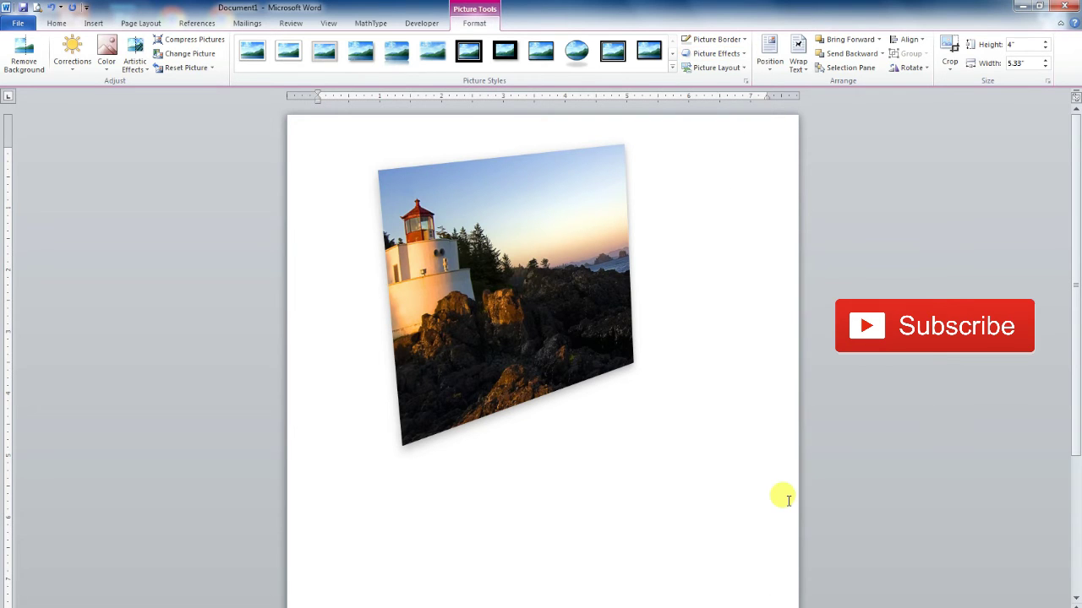
{"action": "left_click", "coordinate": [736, 249]}
{"action": "left_click", "coordinate": [740, 68]}
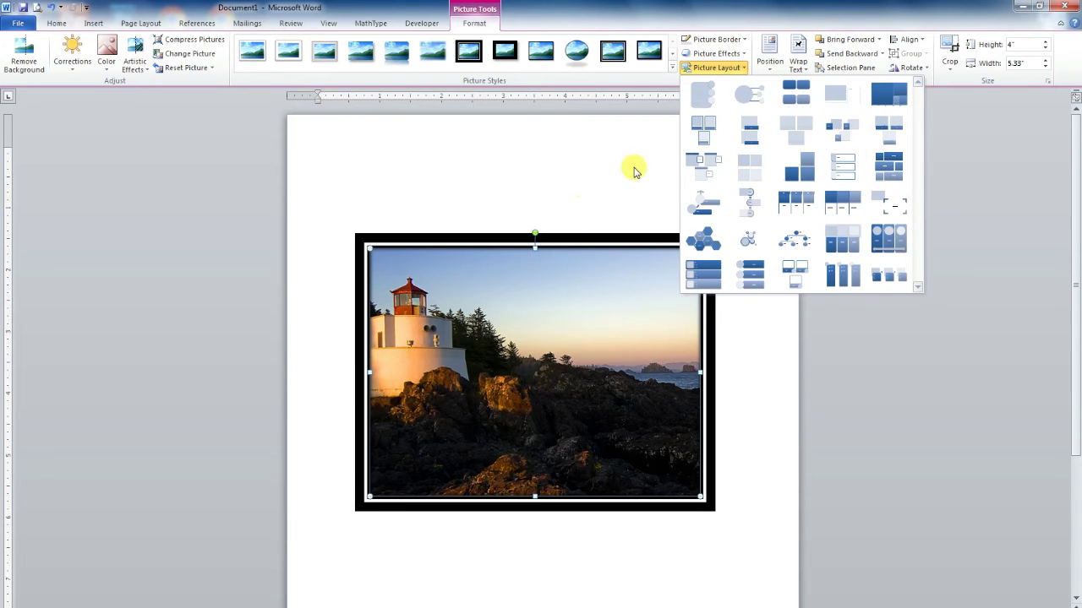
- Convert the photo to a Vertical Picture List SmartArt and click into its [Text] placeholder
{"action": "key", "text": "Escape"}
{"action": "left_click", "coordinate": [726, 75]}
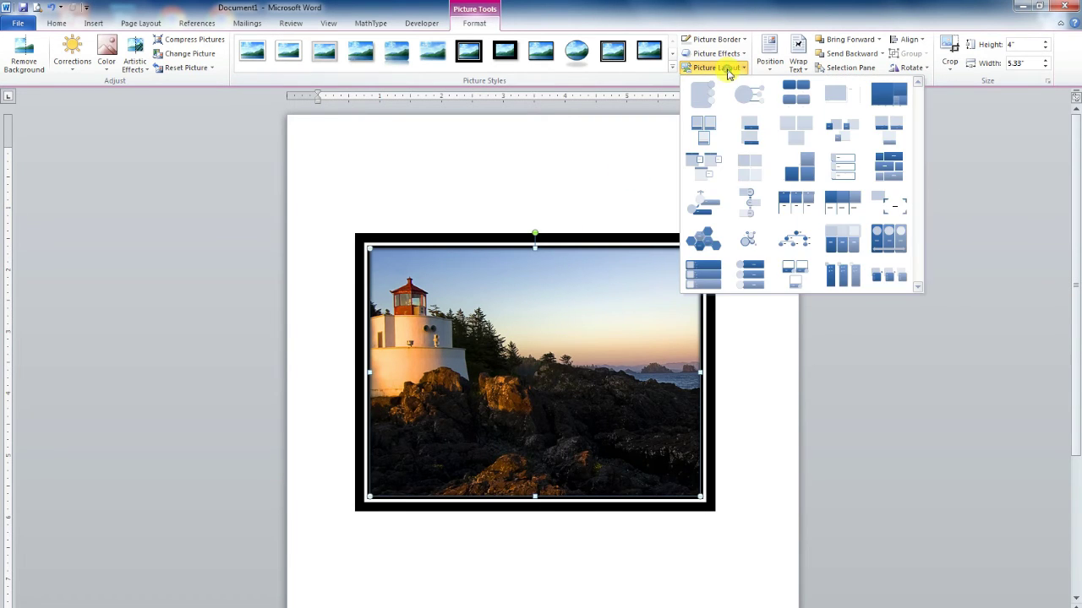
{"action": "left_click", "coordinate": [712, 277]}
{"action": "left_click", "coordinate": [598, 380]}
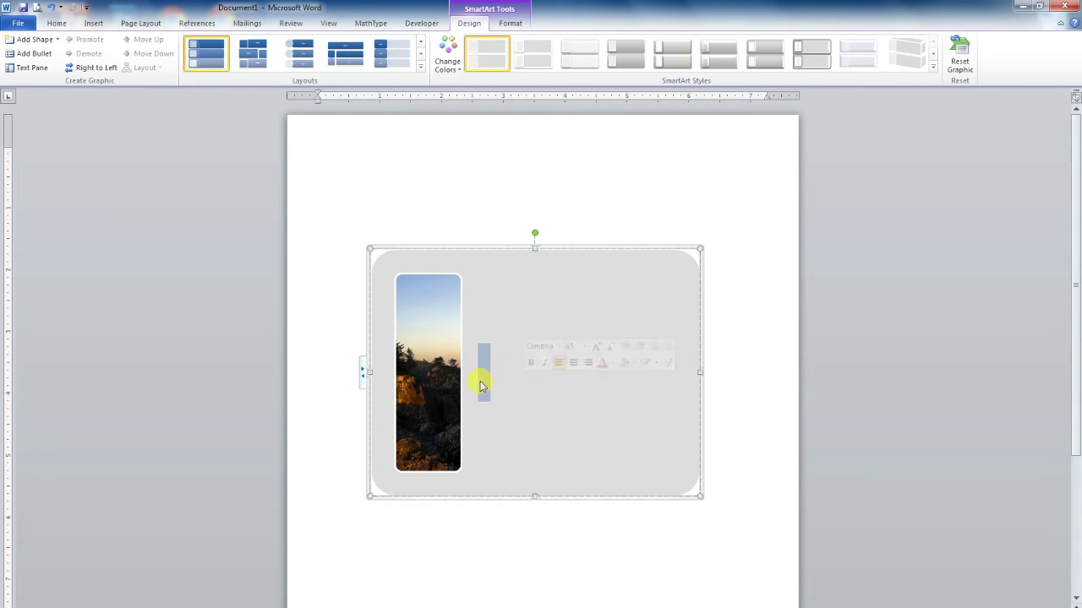
{"action": "left_click", "coordinate": [495, 379]}
{"action": "left_click", "coordinate": [496, 379]}
{"action": "left_click", "coordinate": [477, 375]}
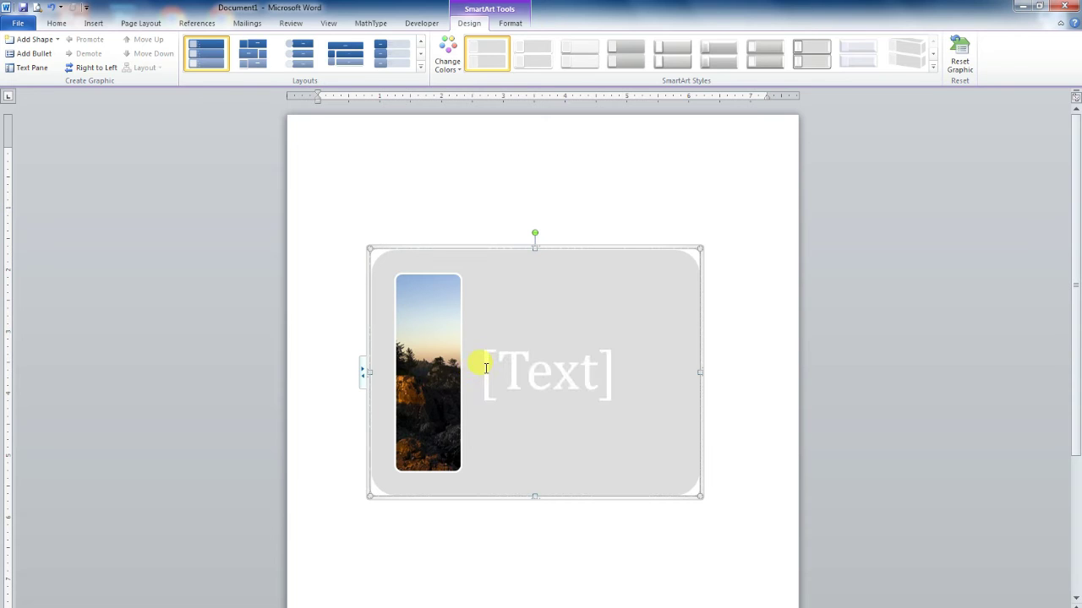
{"action": "left_click", "coordinate": [503, 356]}
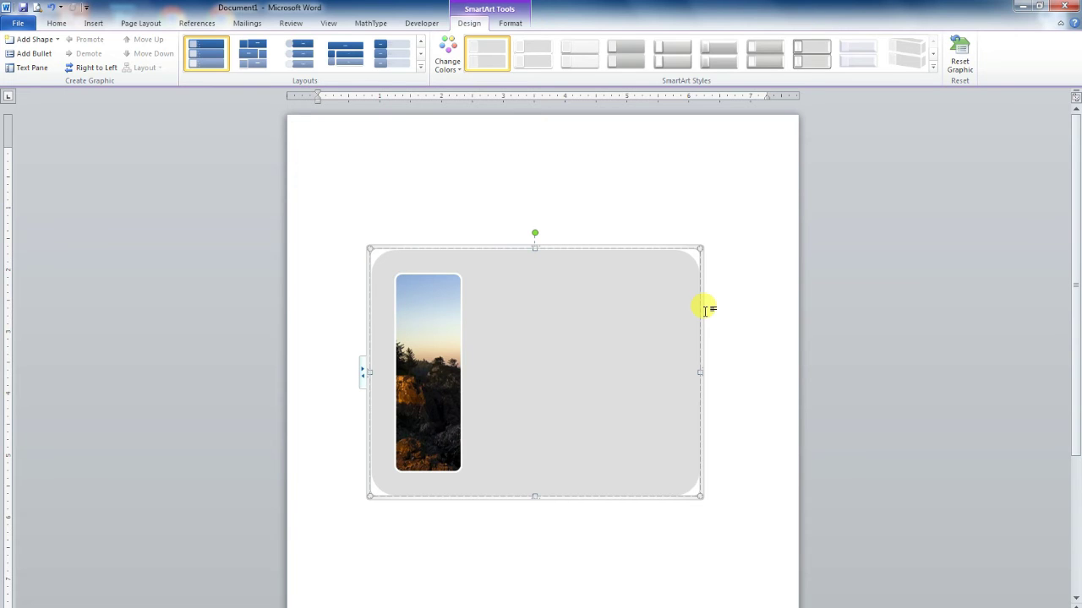
- Finish typing JMS in the text placeholder and select that text
{"action": "type", "text": "JMS"}
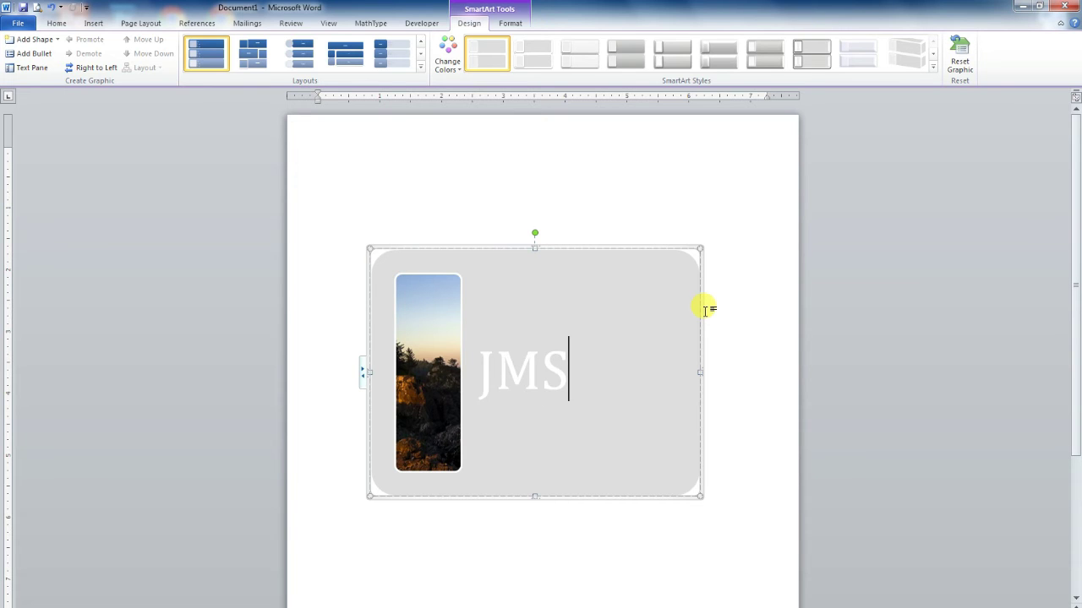
{"action": "left_click", "coordinate": [608, 204]}
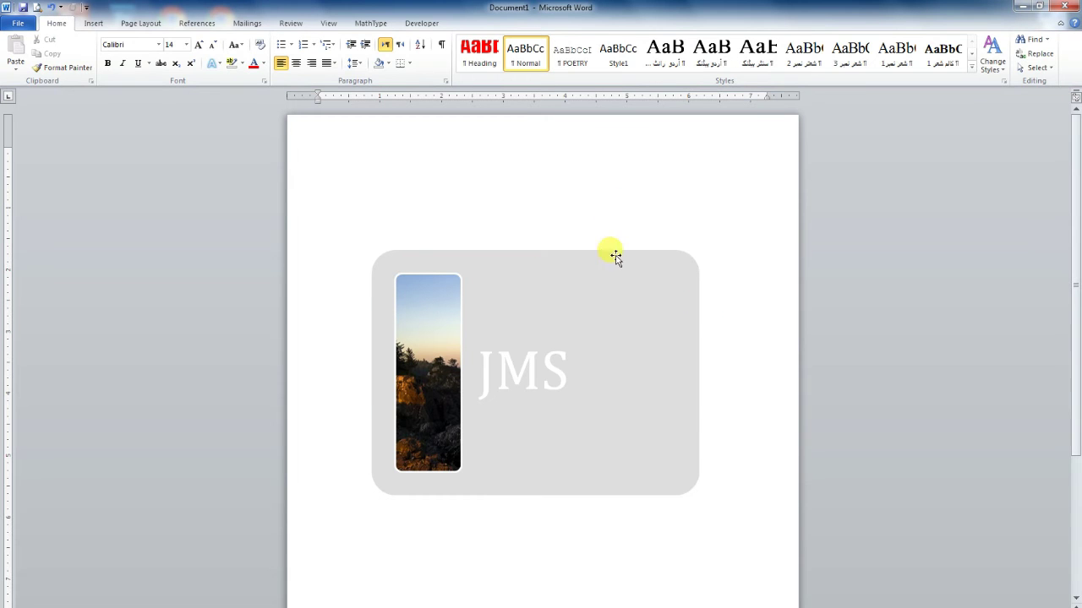
{"action": "left_click", "coordinate": [517, 372]}
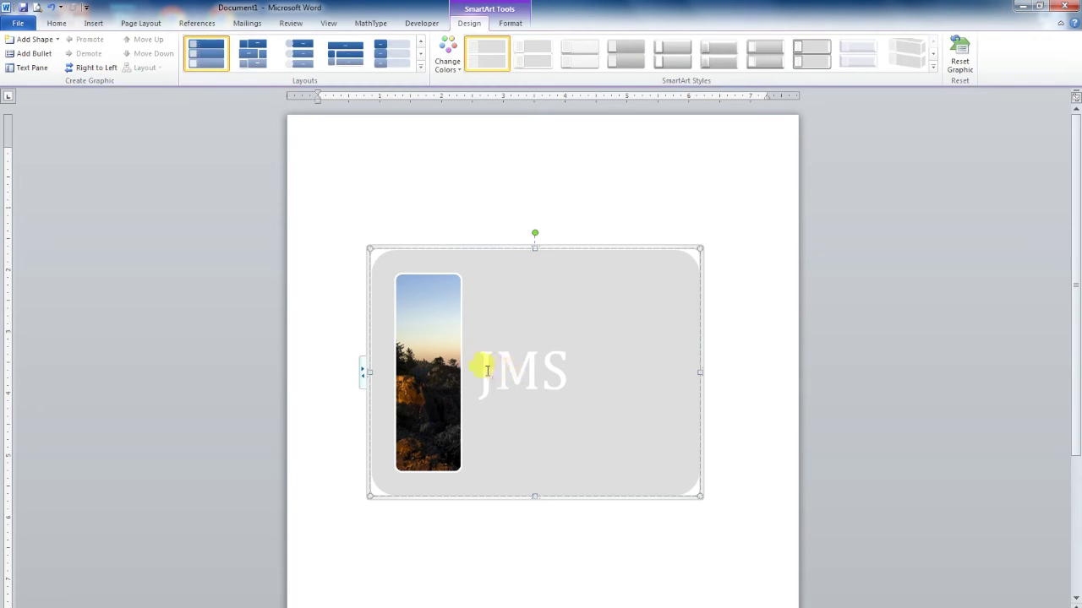
{"action": "left_click_drag", "start_coordinate": [487, 370], "coordinate": [558, 369]}
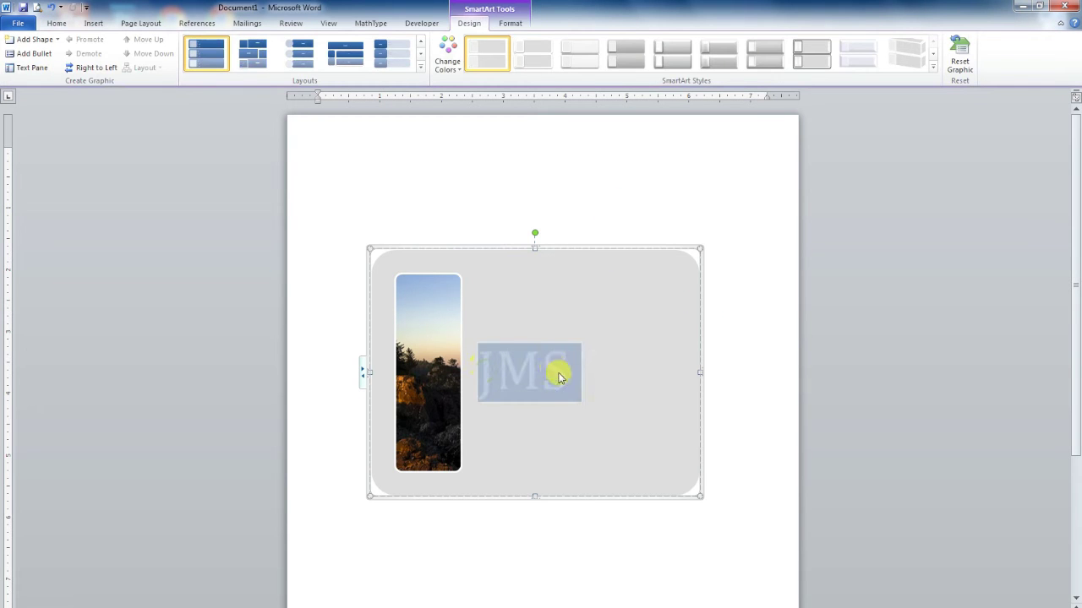
- Format the JMS text at 96 point with red font colour
{"action": "left_click", "coordinate": [56, 24]}
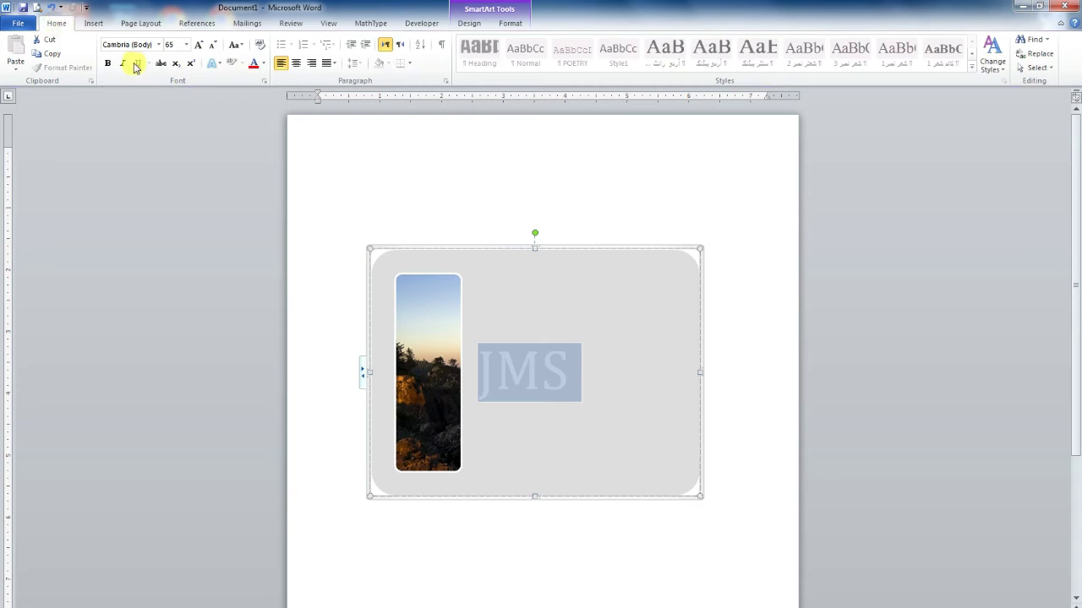
{"action": "left_click", "coordinate": [188, 45]}
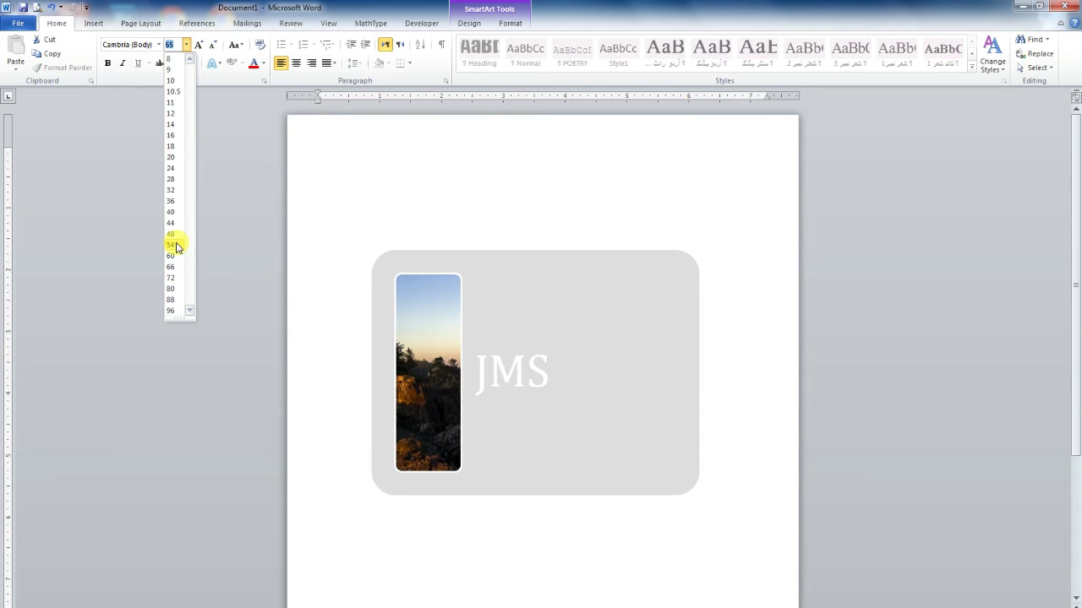
{"action": "left_click", "coordinate": [170, 310]}
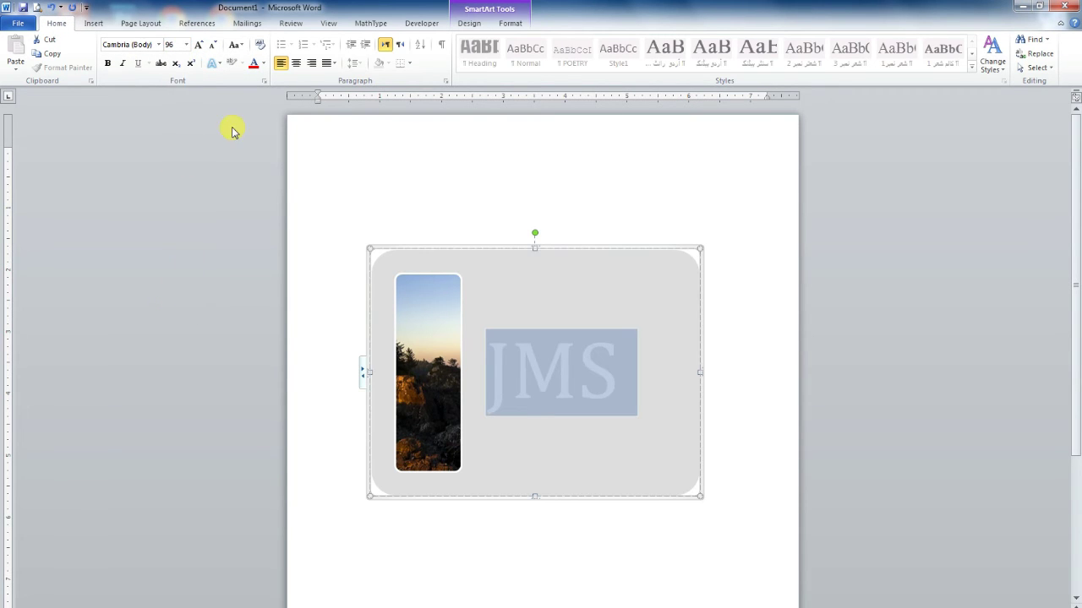
{"action": "left_click", "coordinate": [253, 65]}
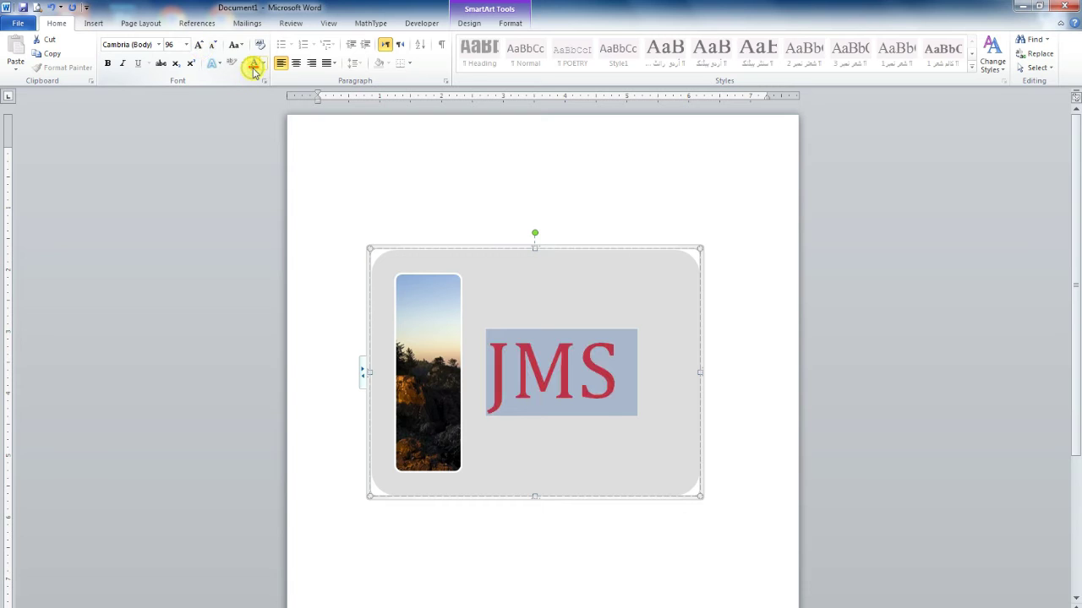
- Resize the lighthouse picture to a small size and move it to the grey panel's right edge
{"action": "left_click", "coordinate": [664, 215]}
{"action": "left_click", "coordinate": [437, 379]}
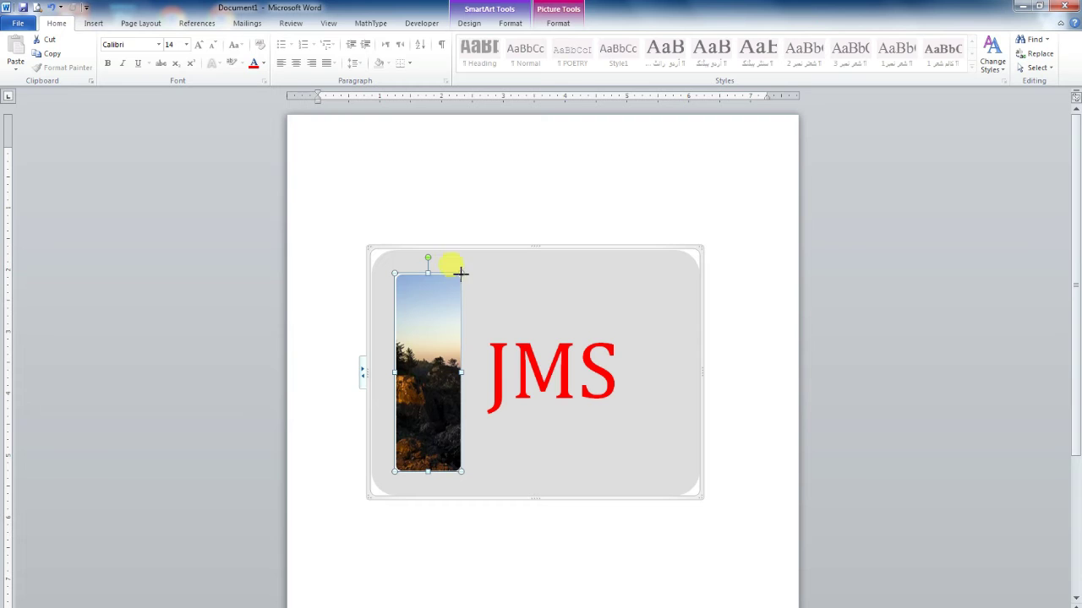
{"action": "left_click_drag", "start_coordinate": [461, 273], "coordinate": [483, 265]}
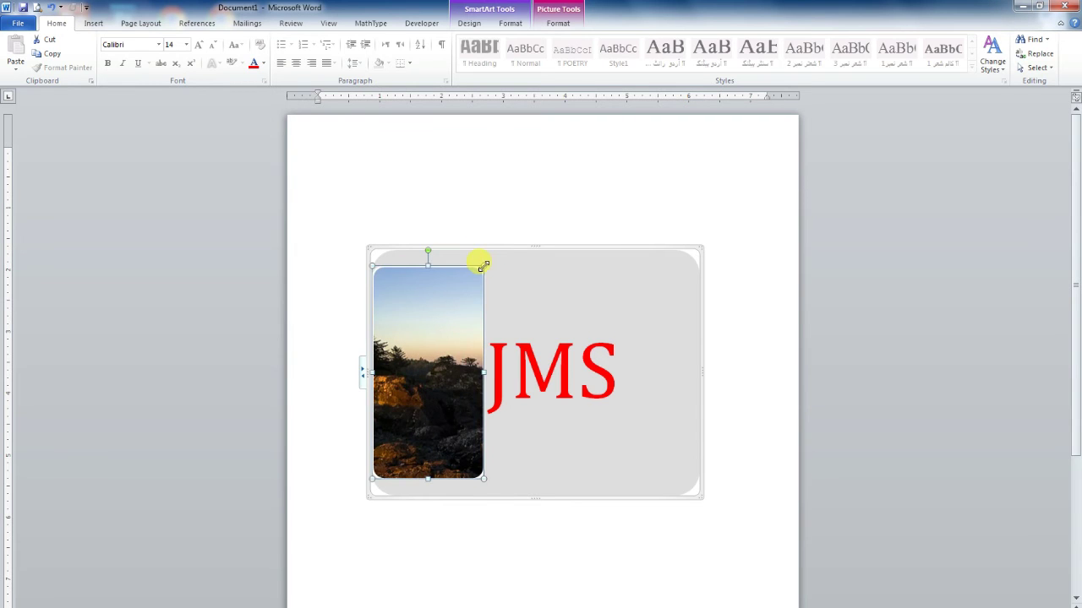
{"action": "mouse_move", "coordinate": [483, 372]}
{"action": "left_mouse_down"}
{"action": "mouse_move", "coordinate": [551, 361]}
{"action": "mouse_move", "coordinate": [496, 366]}
{"action": "mouse_move", "coordinate": [666, 368]}
{"action": "left_mouse_up"}
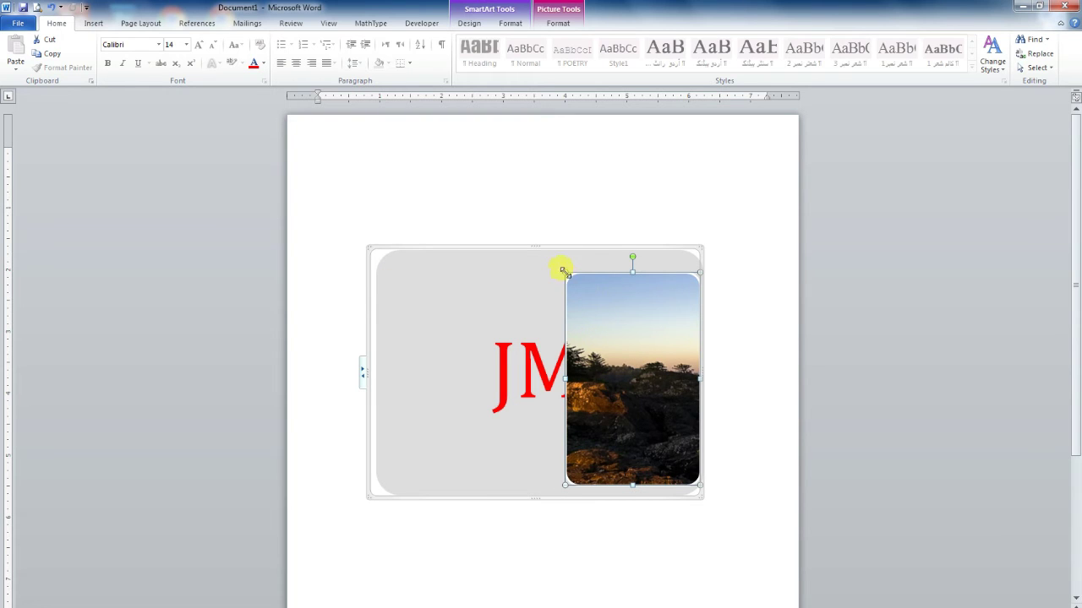
{"action": "left_click_drag", "start_coordinate": [564, 272], "coordinate": [595, 307]}
{"action": "left_click_drag", "start_coordinate": [632, 361], "coordinate": [665, 350]}
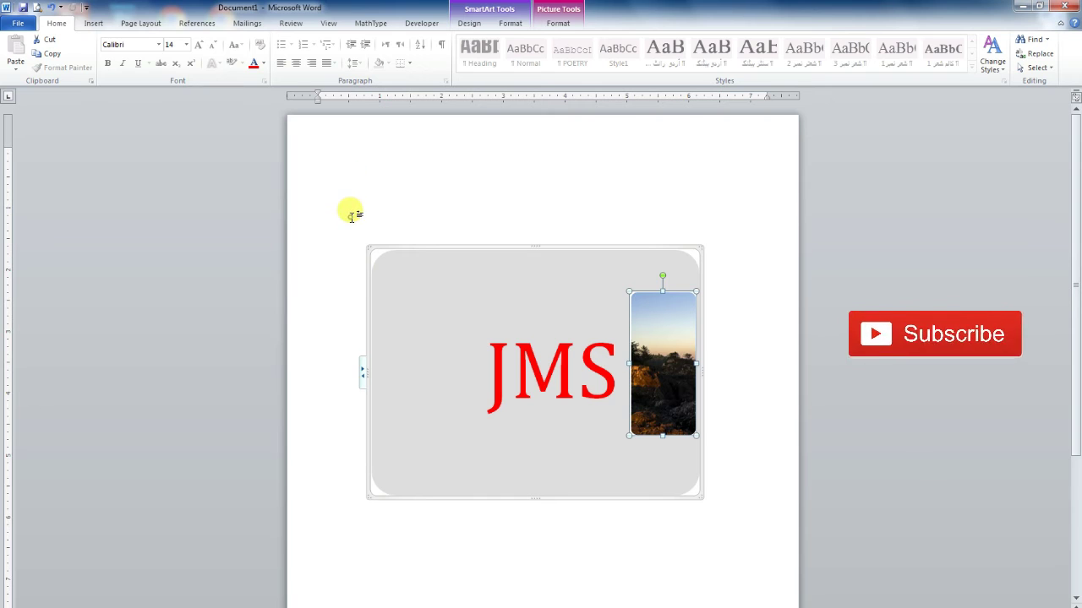
{"action": "left_click", "coordinate": [352, 220]}
- Delete the SmartArt picture graphic and its empty frame from the page
{"action": "left_click", "coordinate": [433, 295]}
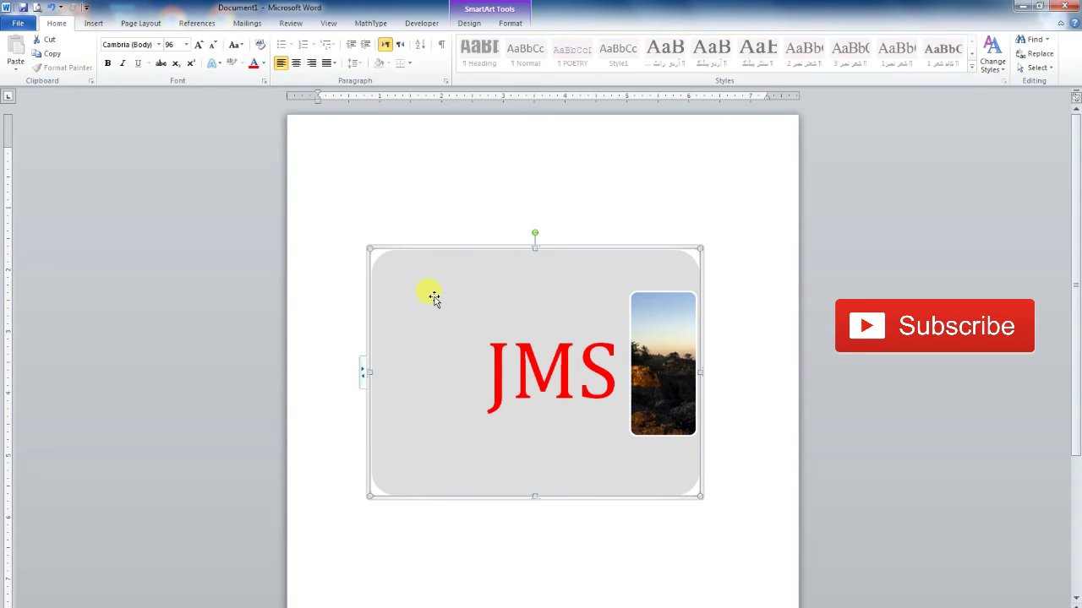
{"action": "key", "text": "Delete"}
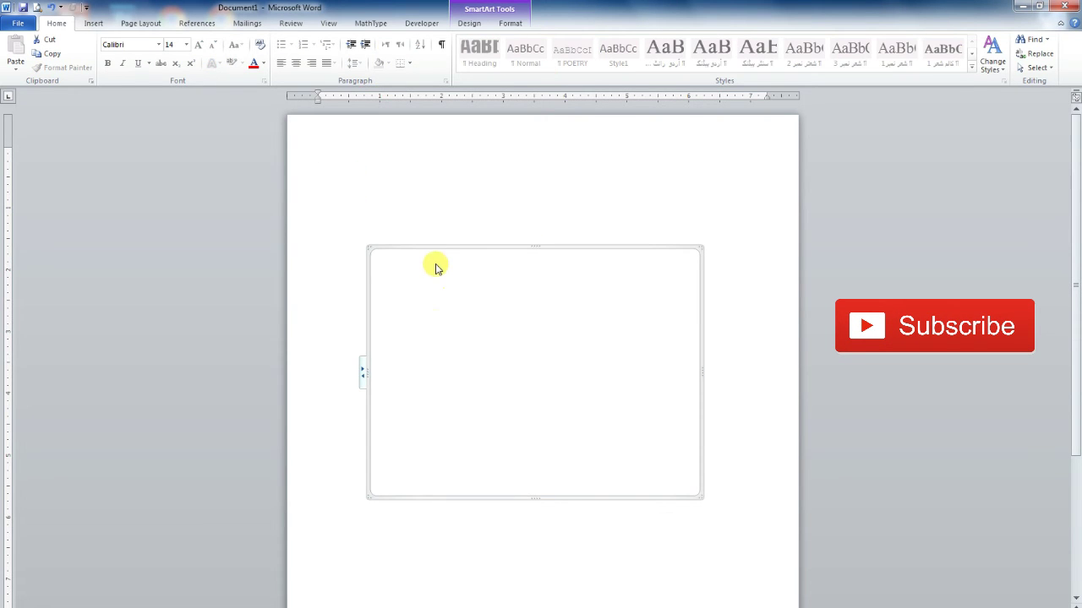
{"action": "left_click", "coordinate": [439, 251]}
{"action": "key", "text": "Delete"}
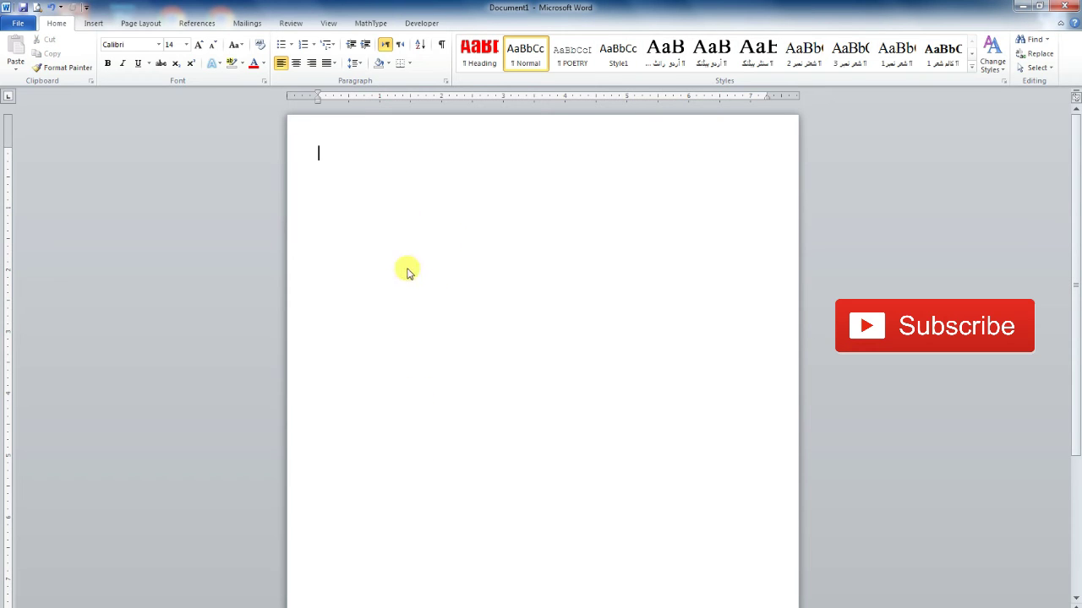
{"action": "key", "text": "ctrl+z"}
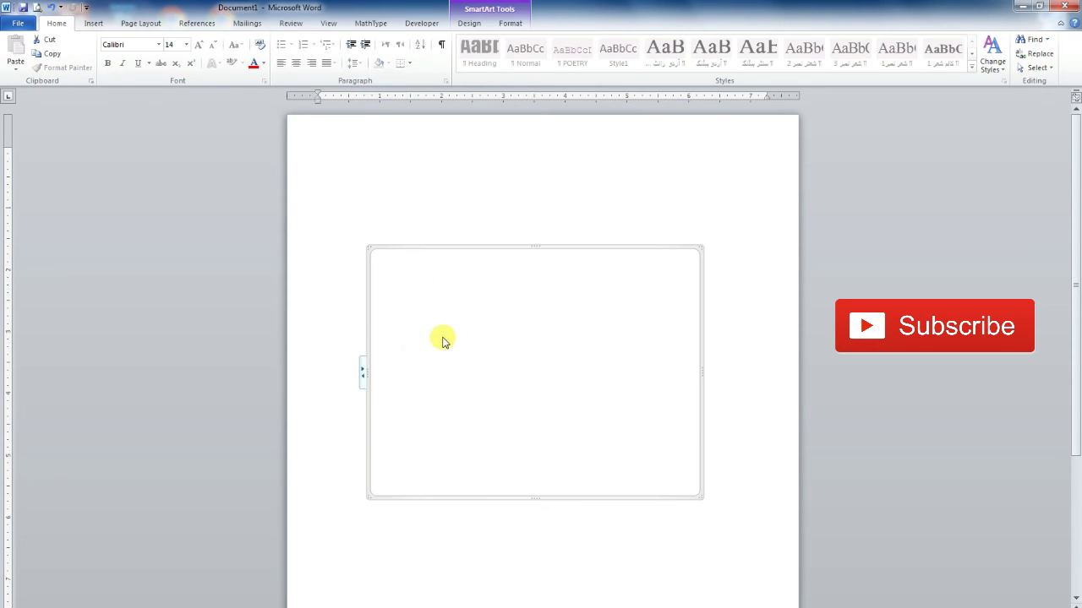
{"action": "key", "text": "Delete"}
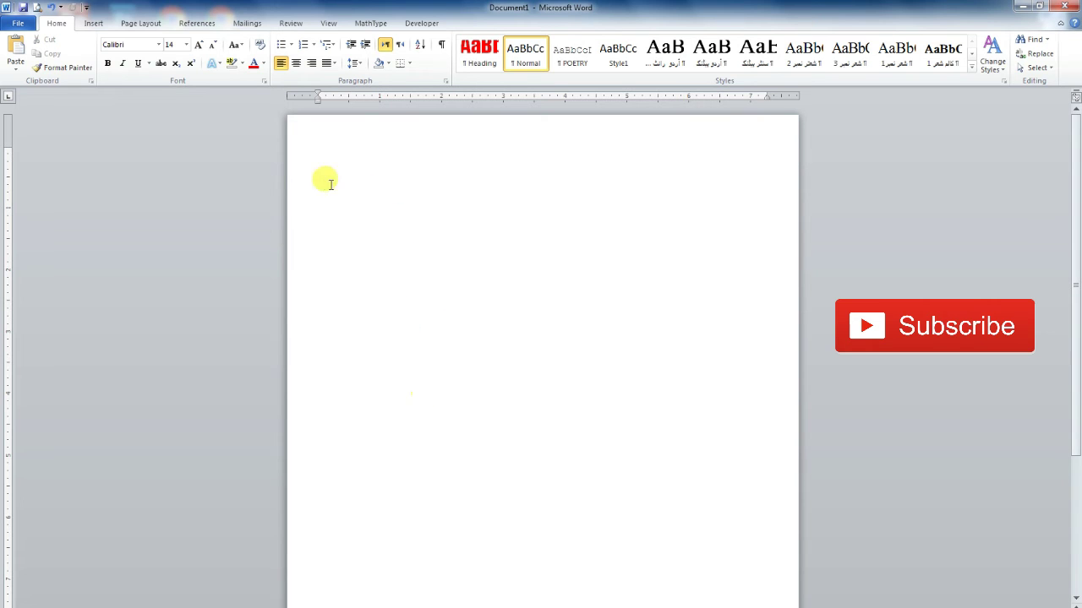
- Generate sample paragraphs with =rand(5,6)
{"action": "type", "text": "=ra"}
{"action": "type", "text": "nd(5,6)"}
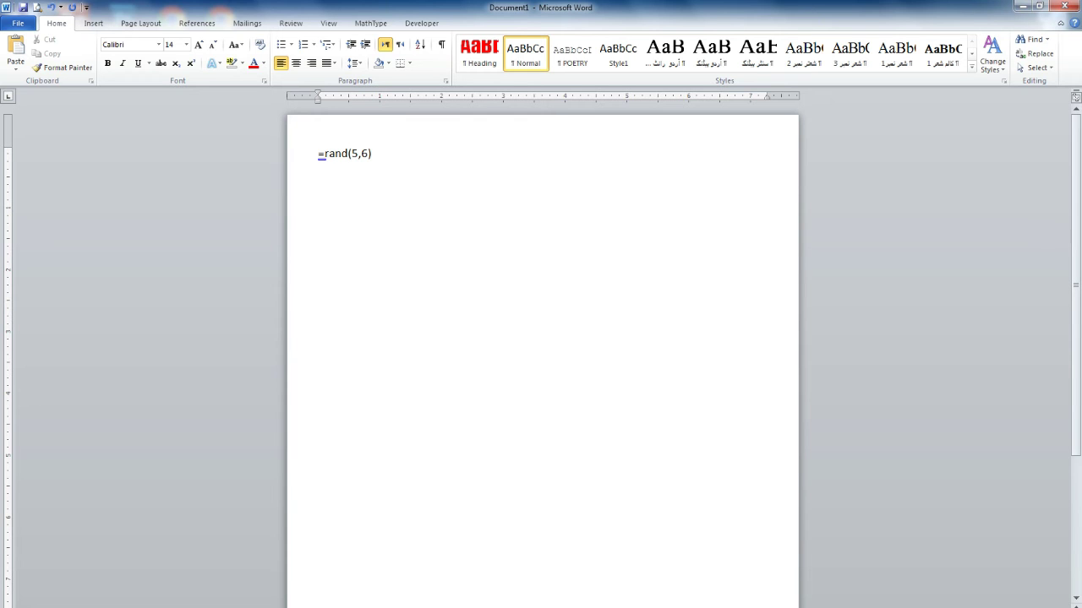
{"action": "key", "text": "Return"}
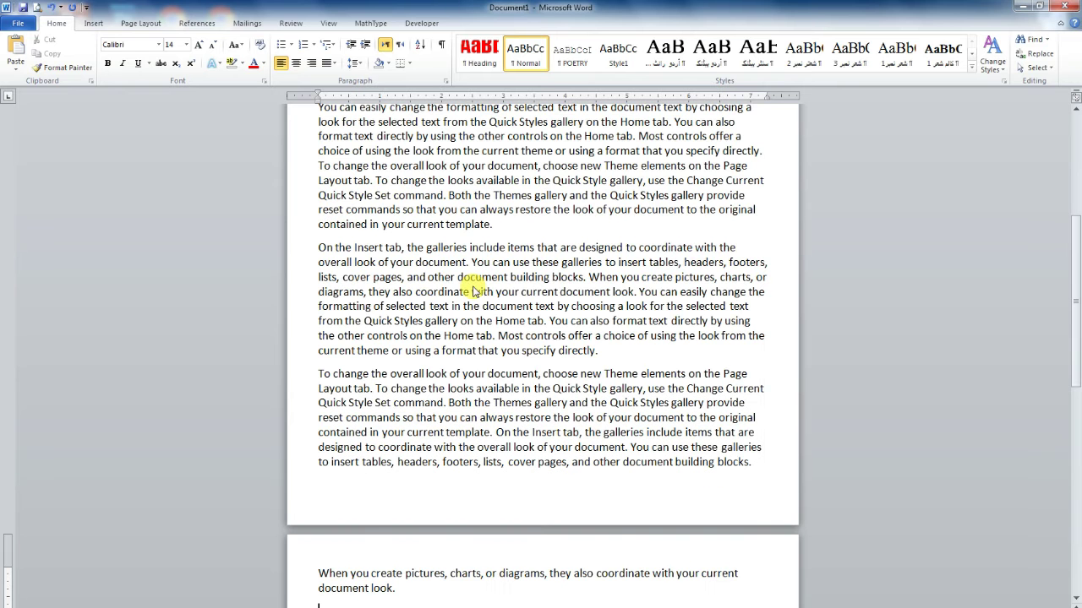
{"action": "scroll", "coordinate": [473, 291], "scroll_direction": "up", "scroll_amount": 5}
{"action": "scroll", "coordinate": [490, 253], "scroll_direction": "up", "scroll_amount": 2}
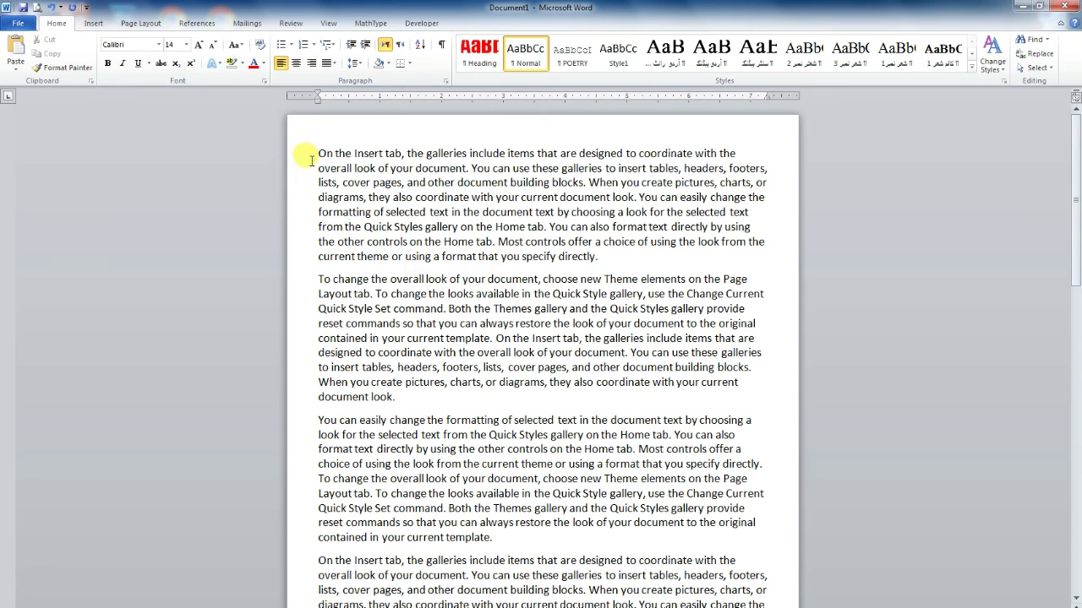
- Insert the Tulips photo from Sample Pictures below the sample paragraphs
{"action": "left_click", "coordinate": [94, 24]}
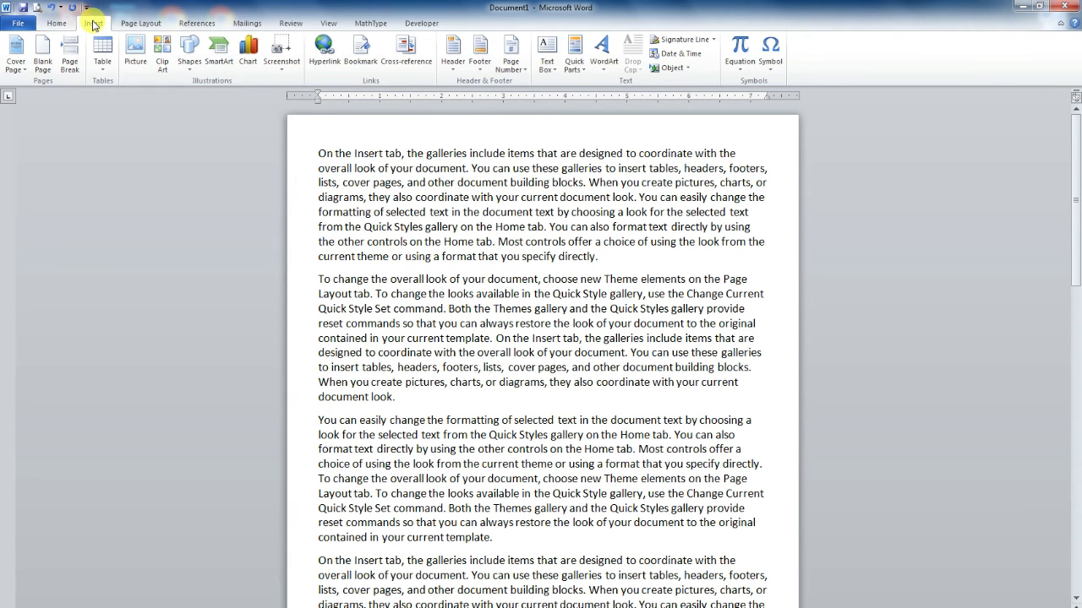
{"action": "left_click", "coordinate": [136, 56]}
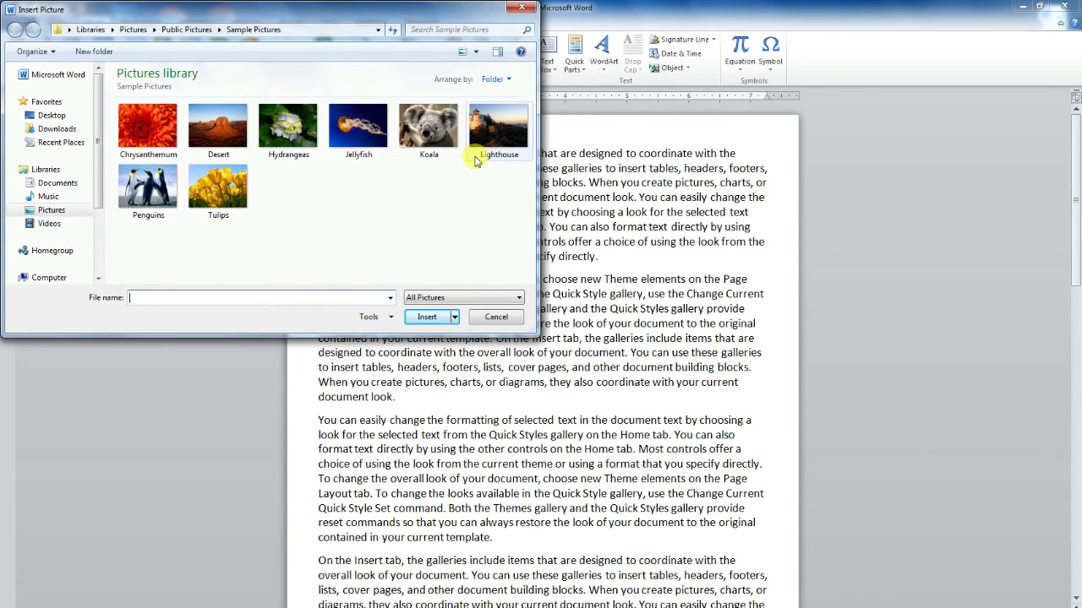
{"action": "left_click", "coordinate": [221, 191]}
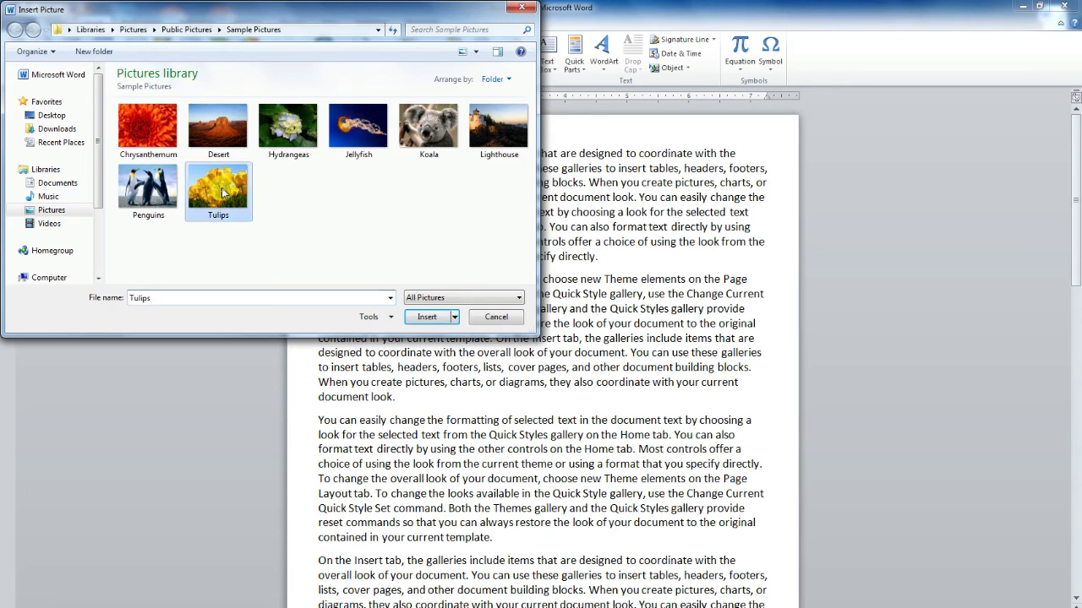
{"action": "left_click", "coordinate": [426, 317]}
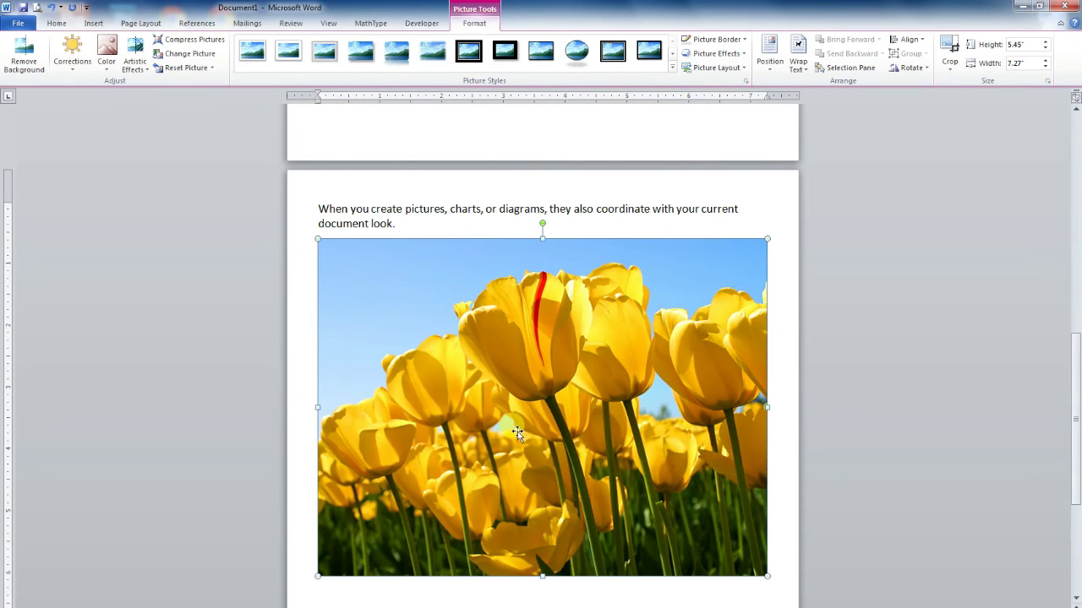
- Change the tulip photo's wrapping from In Line with Text to a floating option
{"action": "scroll", "coordinate": [521, 429], "scroll_direction": "up", "scroll_amount": 5}
{"action": "scroll", "coordinate": [521, 429], "scroll_direction": "up", "scroll_amount": 5}
{"action": "scroll", "coordinate": [521, 429], "scroll_direction": "up", "scroll_amount": 5}
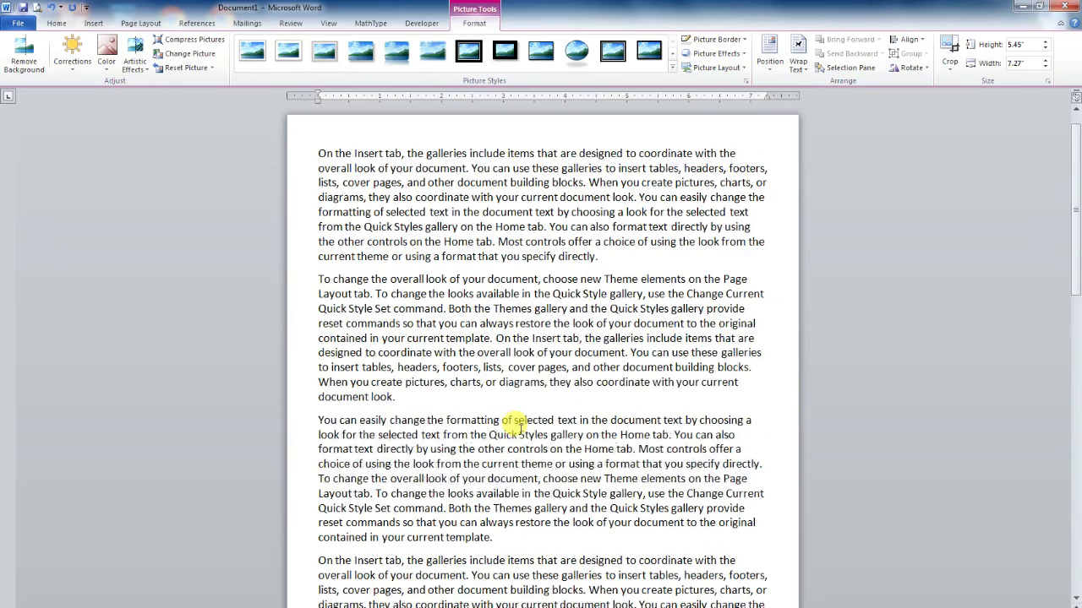
{"action": "scroll", "coordinate": [519, 428], "scroll_direction": "down", "scroll_amount": 8}
{"action": "scroll", "coordinate": [518, 429], "scroll_direction": "down", "scroll_amount": 6}
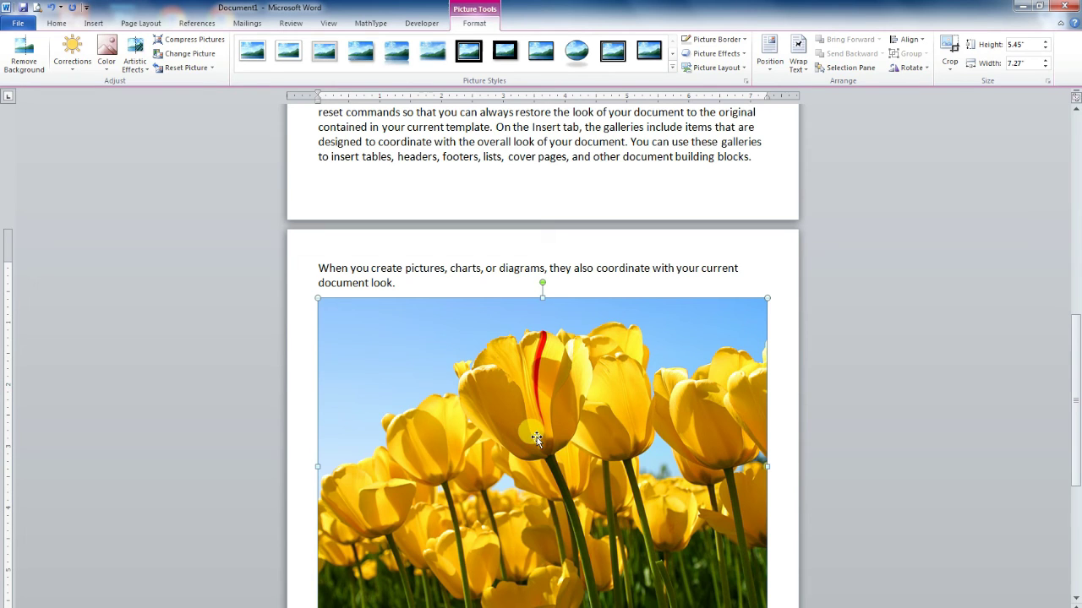
{"action": "left_click", "coordinate": [800, 71]}
{"action": "left_click", "coordinate": [826, 173]}
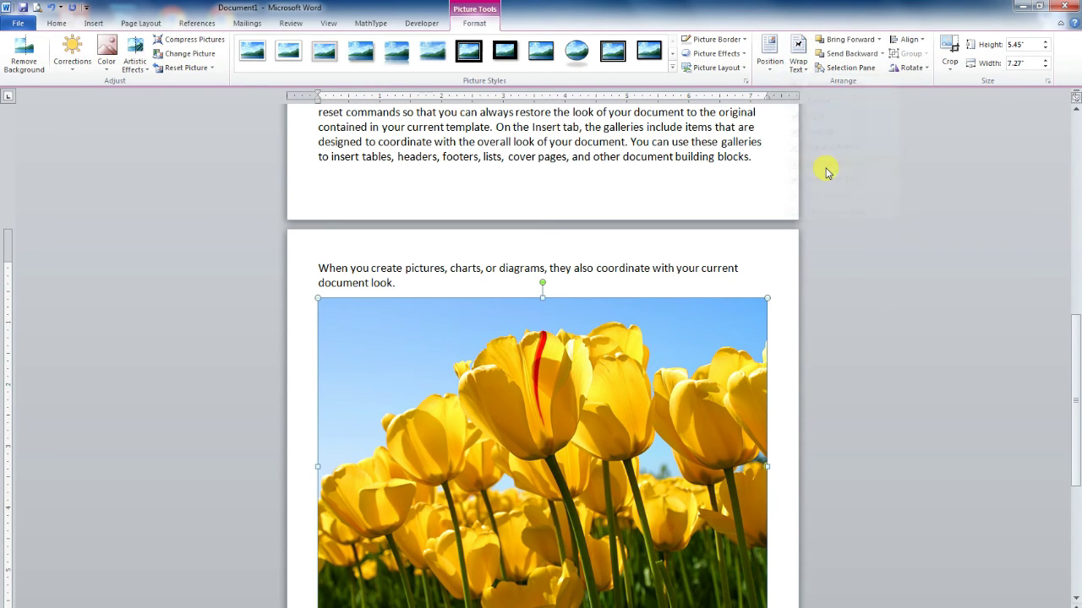
- Drag the tulip photo up to the very top of the page, above the first paragraph
{"action": "scroll", "coordinate": [701, 355], "scroll_direction": "up", "scroll_amount": 5}
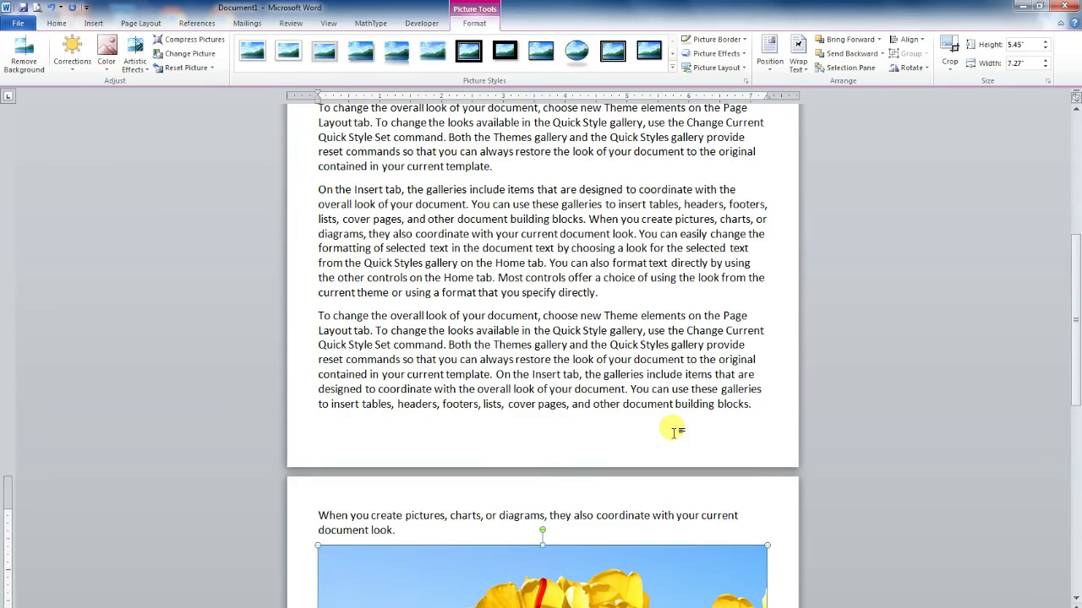
{"action": "mouse_move", "coordinate": [644, 607]}
{"action": "left_mouse_down"}
{"action": "mouse_move", "coordinate": [642, 186]}
{"action": "mouse_move", "coordinate": [542, 320]}
{"action": "left_mouse_up"}
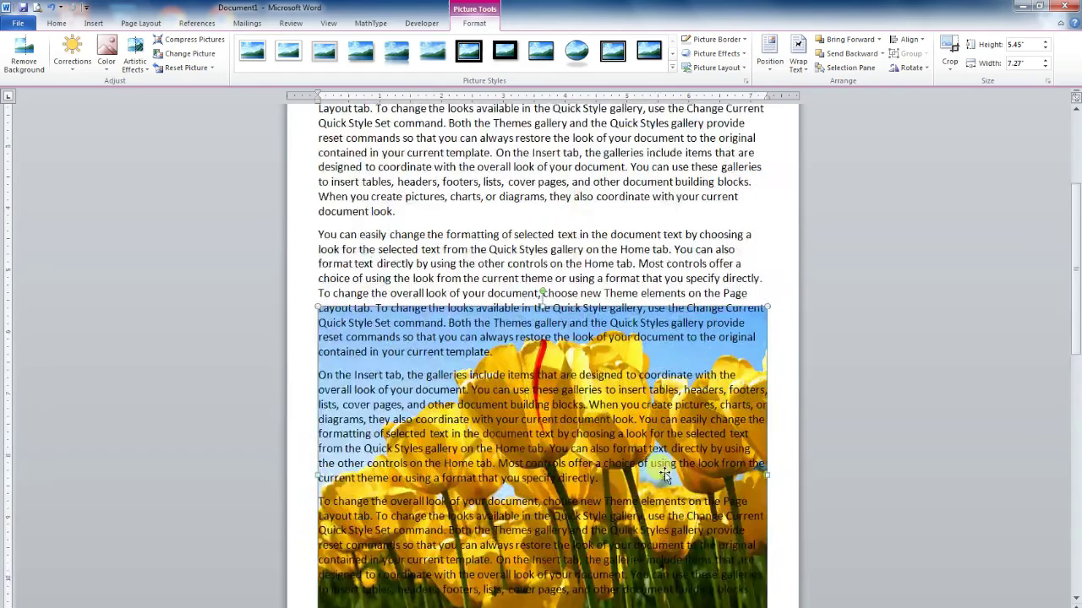
{"action": "left_click_drag", "start_coordinate": [647, 484], "coordinate": [647, 214]}
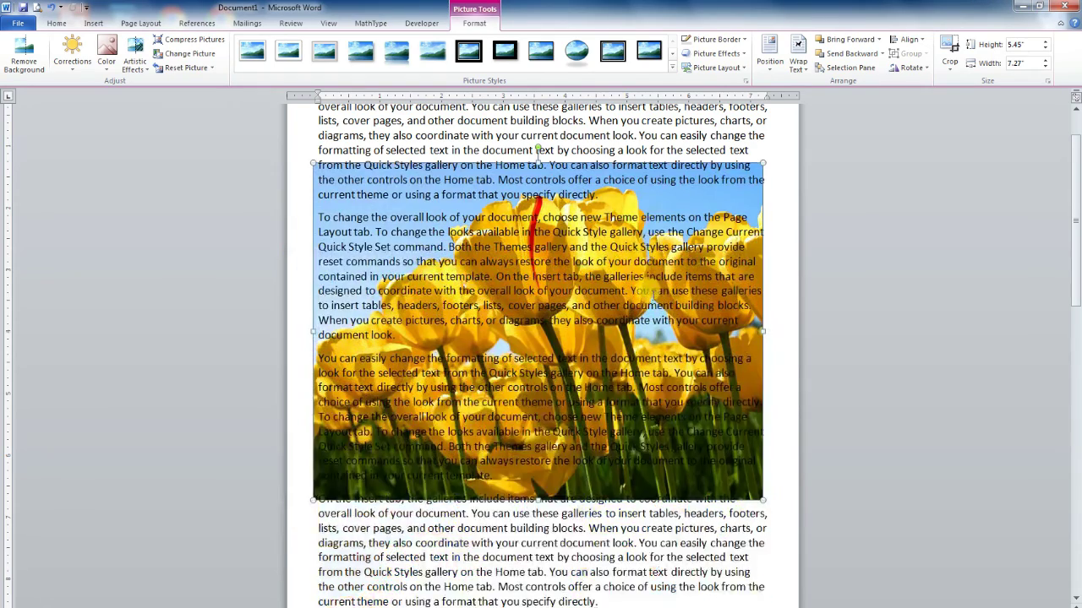
{"action": "left_click_drag", "start_coordinate": [629, 260], "coordinate": [629, 206]}
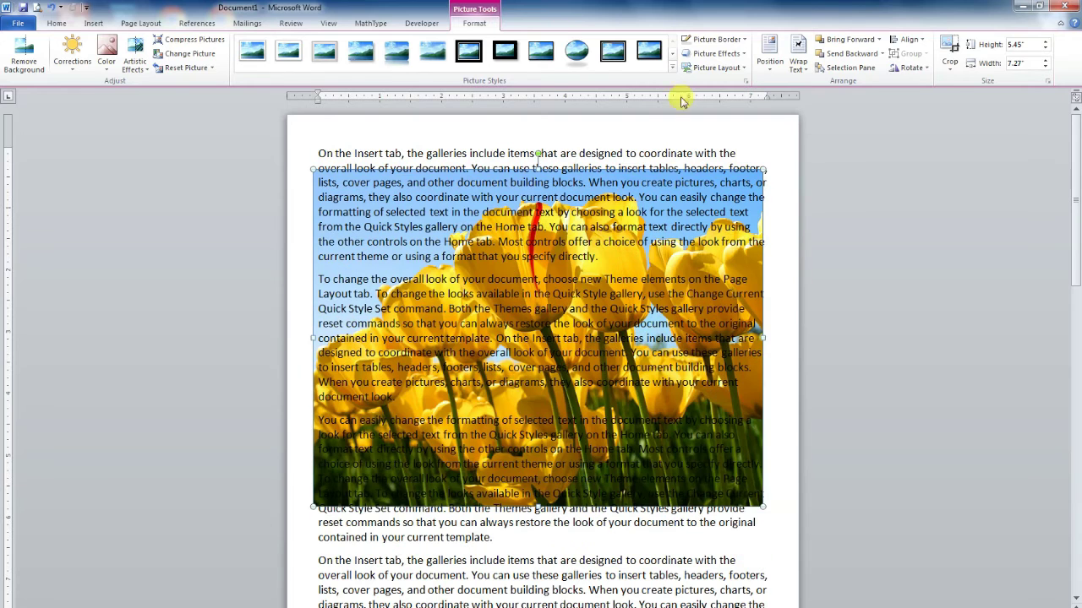
{"action": "left_click", "coordinate": [799, 61]}
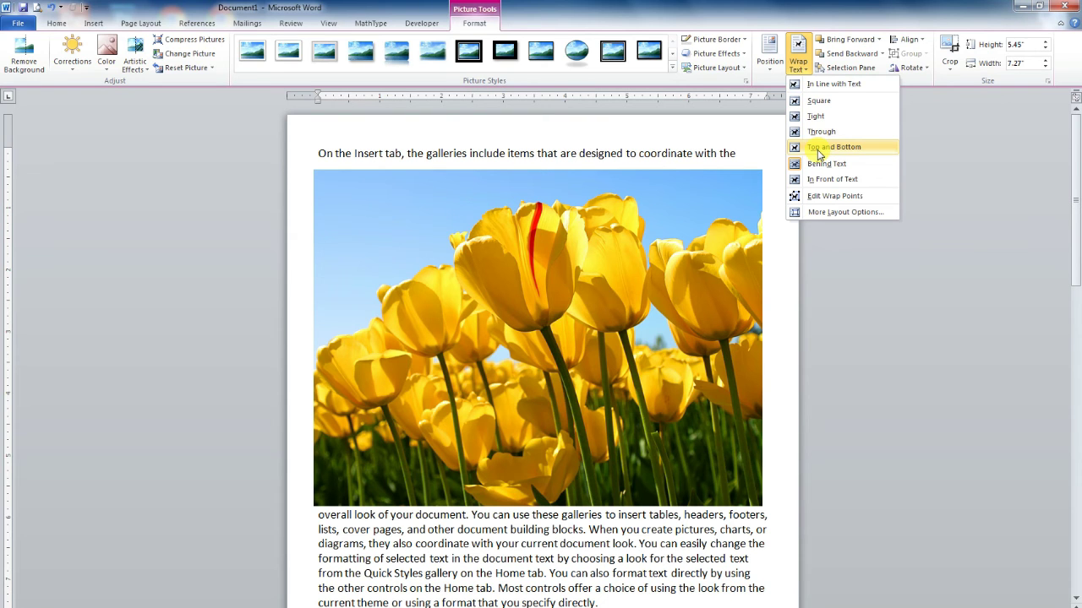
- Apply Top and Bottom wrapping and reposition the photo between the paragraphs
{"action": "left_click", "coordinate": [818, 151]}
{"action": "left_click_drag", "start_coordinate": [625, 341], "coordinate": [622, 473]}
{"action": "scroll", "coordinate": [828, 283], "scroll_direction": "down", "scroll_amount": 5}
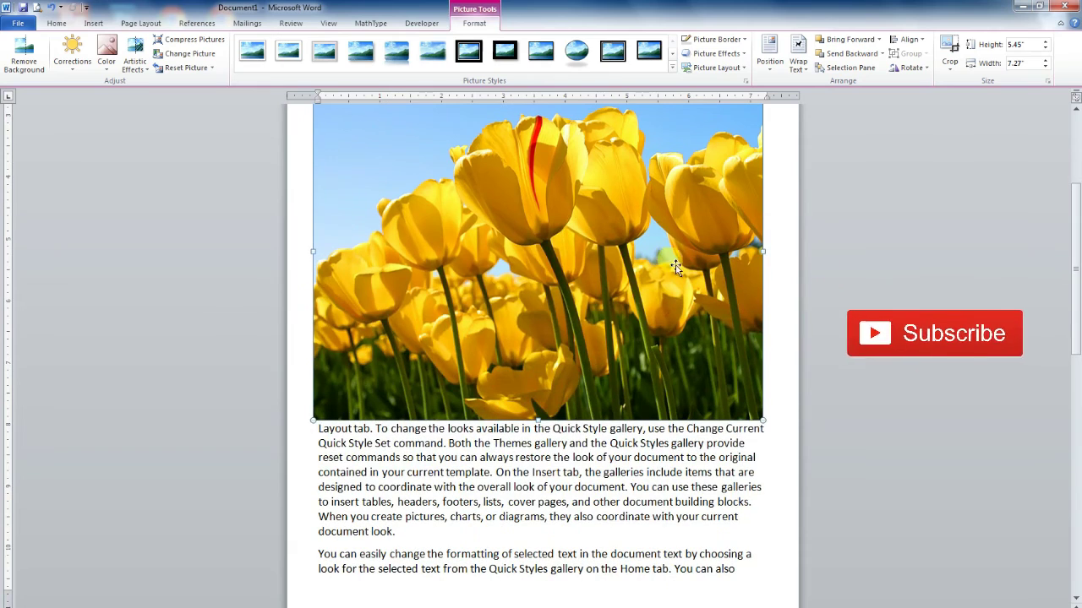
{"action": "mouse_move", "coordinate": [673, 265]}
{"action": "left_mouse_down"}
{"action": "mouse_move", "coordinate": [657, 331]}
{"action": "mouse_move", "coordinate": [705, 273]}
{"action": "left_mouse_up"}
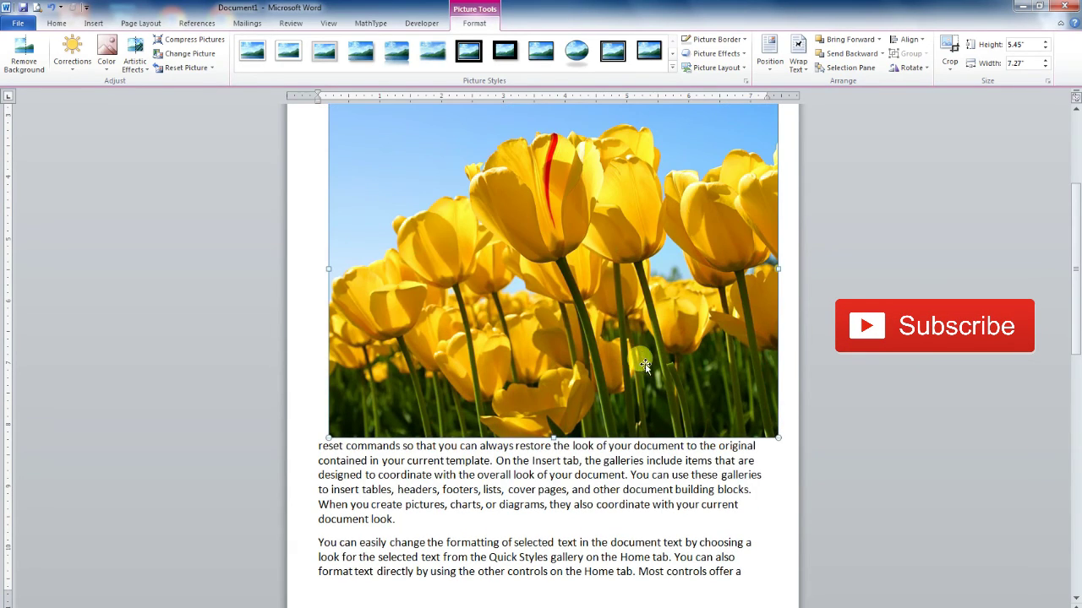
{"action": "scroll", "coordinate": [649, 355], "scroll_direction": "up", "scroll_amount": 5}
{"action": "mouse_move", "coordinate": [617, 435]}
{"action": "left_mouse_down"}
{"action": "mouse_move", "coordinate": [618, 302]}
{"action": "mouse_move", "coordinate": [752, 490]}
{"action": "left_mouse_up"}
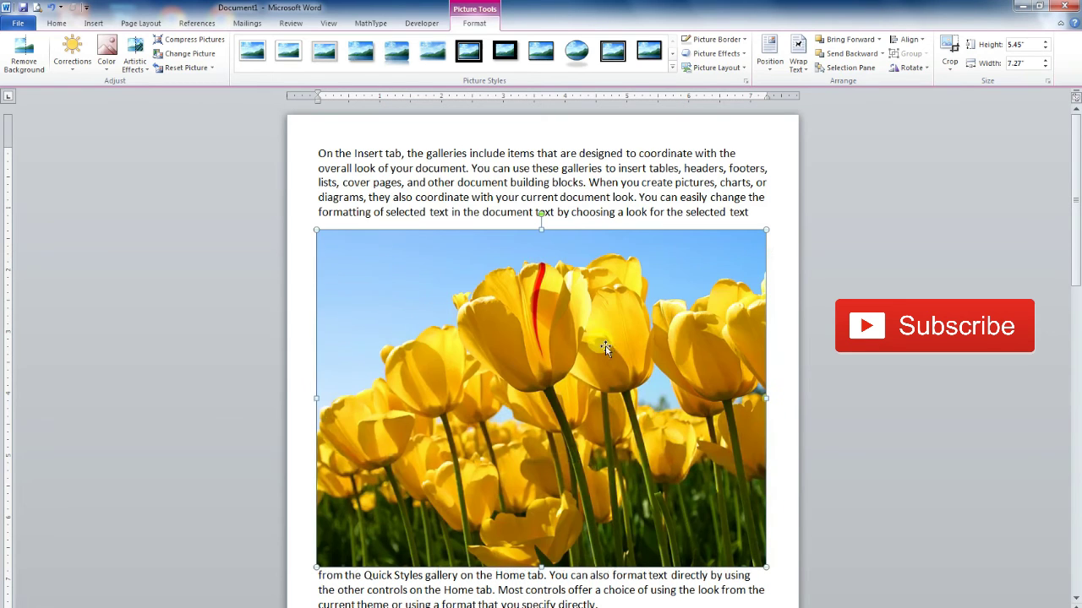
- Switch the photo to In Front of Text and shrink it to 1.68" by 2.24"
{"action": "left_click", "coordinate": [798, 60]}
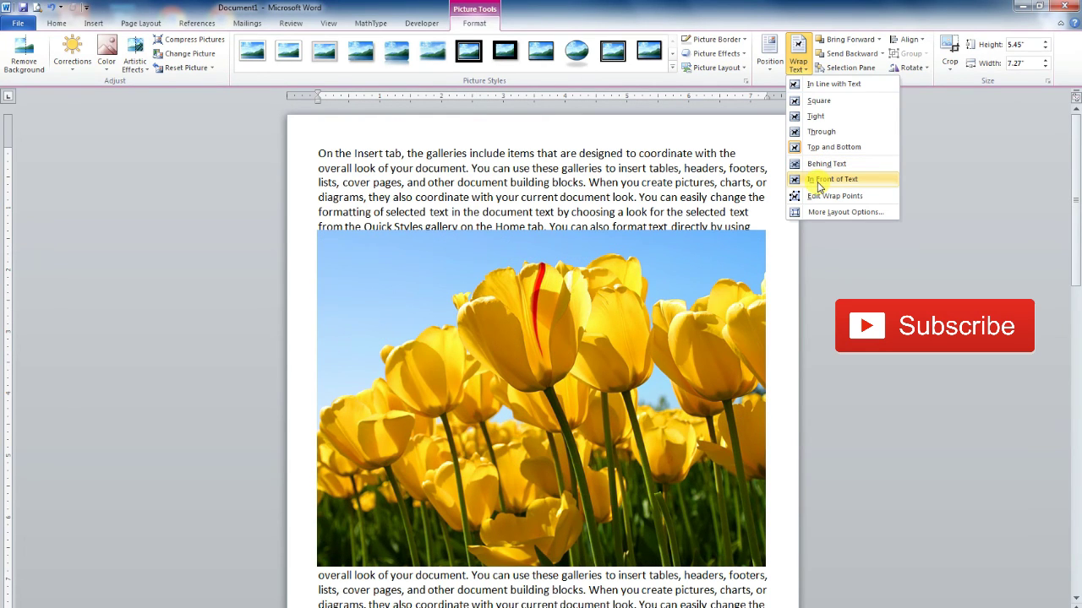
{"action": "left_click", "coordinate": [818, 186]}
{"action": "mouse_move", "coordinate": [546, 412]}
{"action": "left_mouse_down"}
{"action": "mouse_move", "coordinate": [565, 363]}
{"action": "mouse_move", "coordinate": [545, 377]}
{"action": "left_mouse_up"}
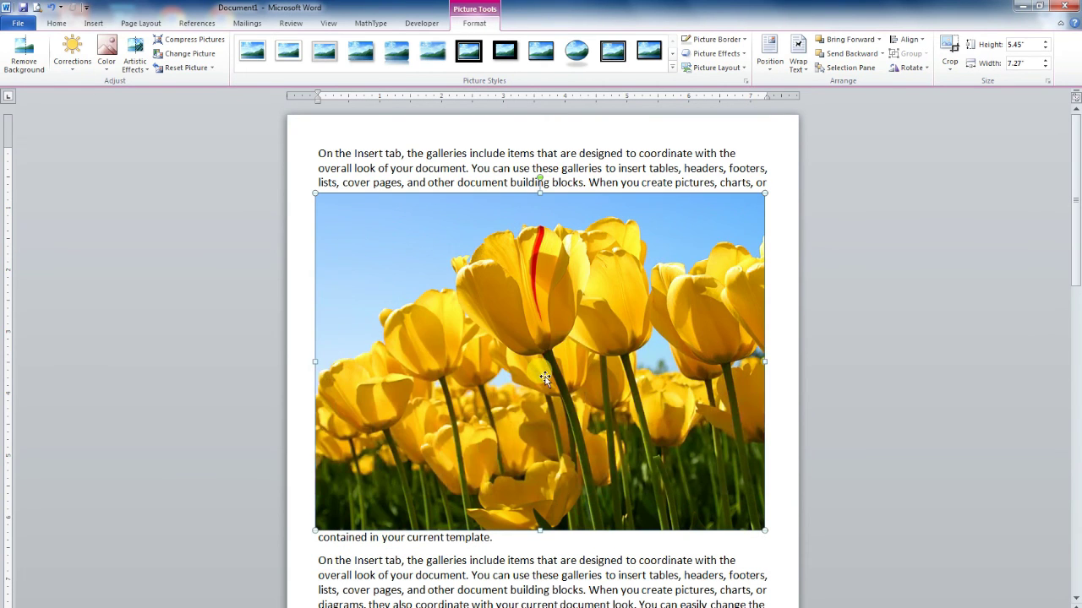
{"action": "mouse_move", "coordinate": [314, 193]}
{"action": "left_mouse_down"}
{"action": "mouse_move", "coordinate": [455, 328]}
{"action": "mouse_move", "coordinate": [643, 475]}
{"action": "mouse_move", "coordinate": [424, 267]}
{"action": "mouse_move", "coordinate": [404, 338]}
{"action": "left_mouse_up"}
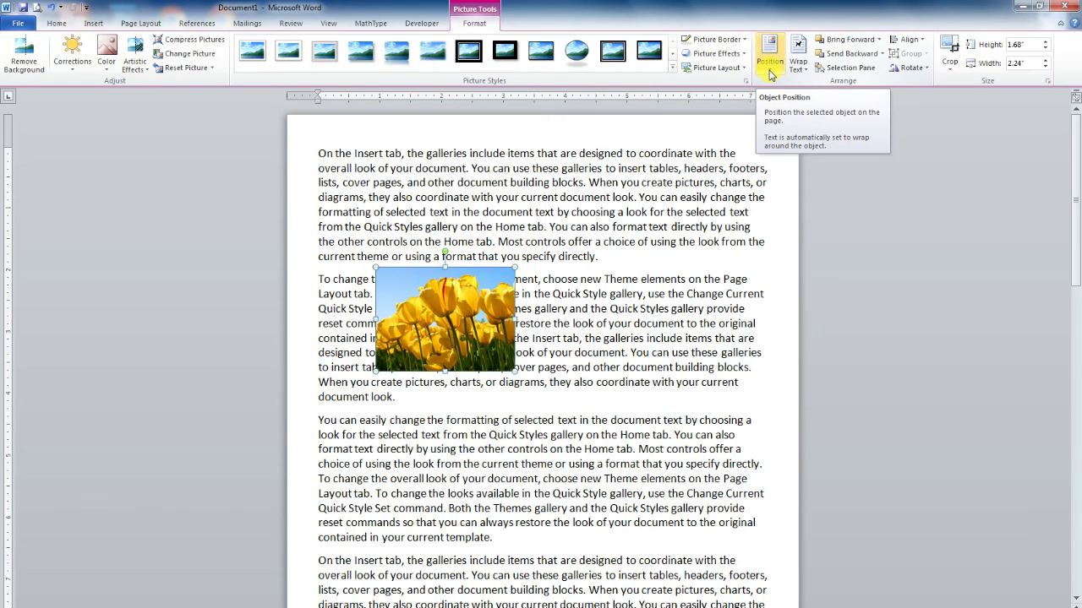
- Open the photo's More Layout Options and close it without changes
{"action": "left_click", "coordinate": [770, 74]}
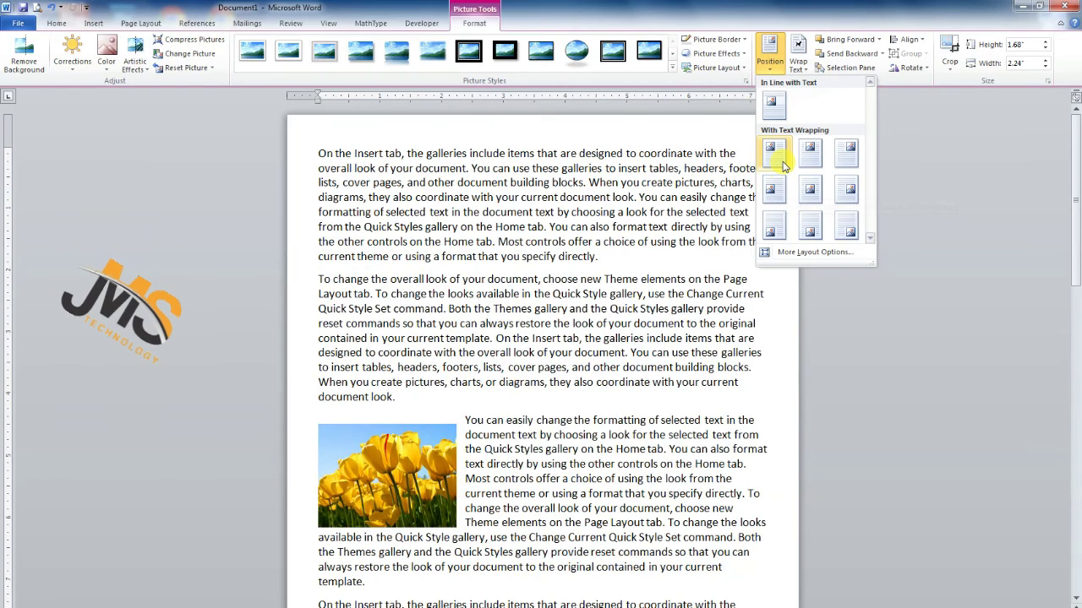
{"action": "left_click", "coordinate": [790, 252]}
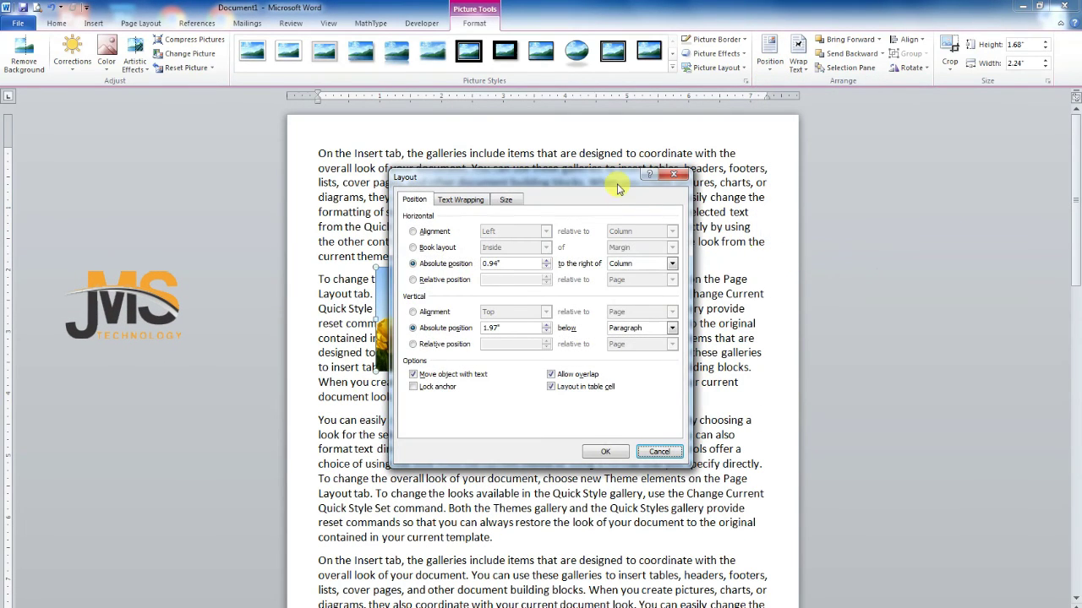
{"action": "left_click_drag", "start_coordinate": [617, 181], "coordinate": [905, 196]}
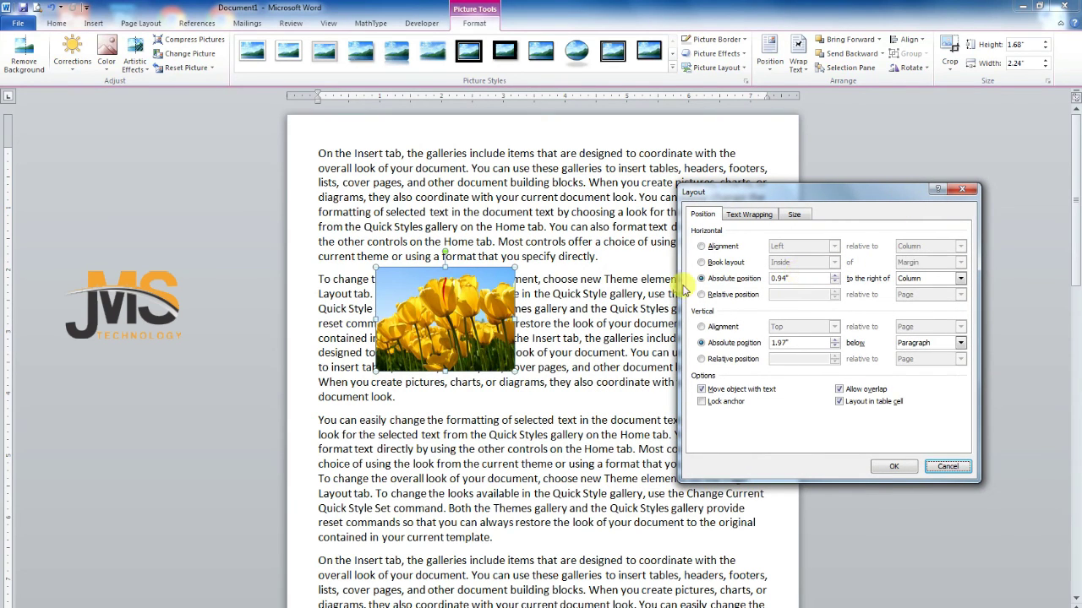
{"action": "left_click", "coordinate": [961, 188]}
- Position the photo at Top Left with Square text wrapping, then select the first paragraph
{"action": "left_click", "coordinate": [799, 69]}
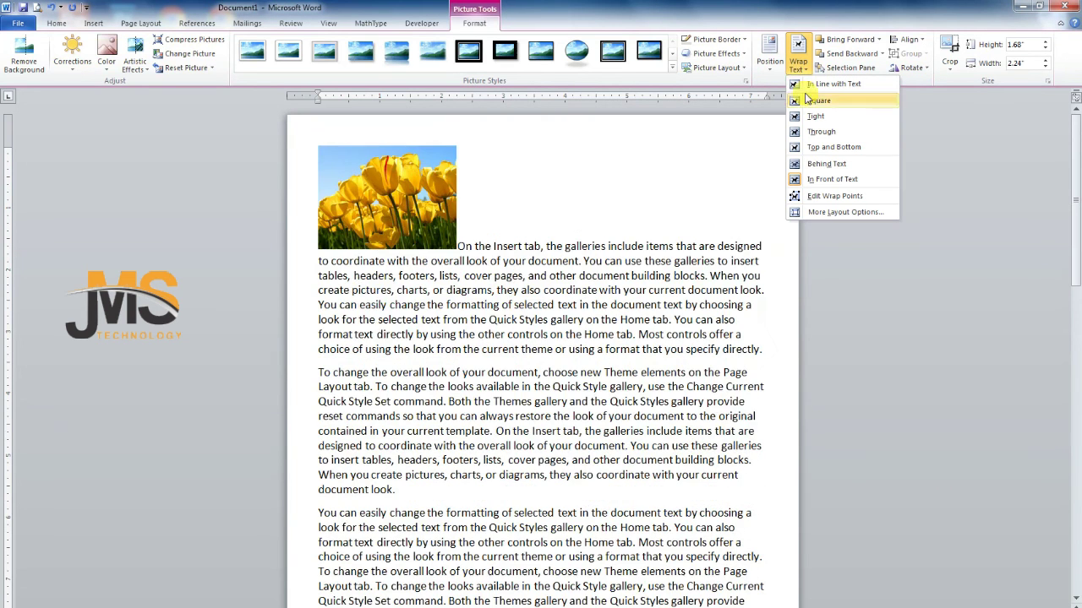
{"action": "left_click", "coordinate": [772, 66]}
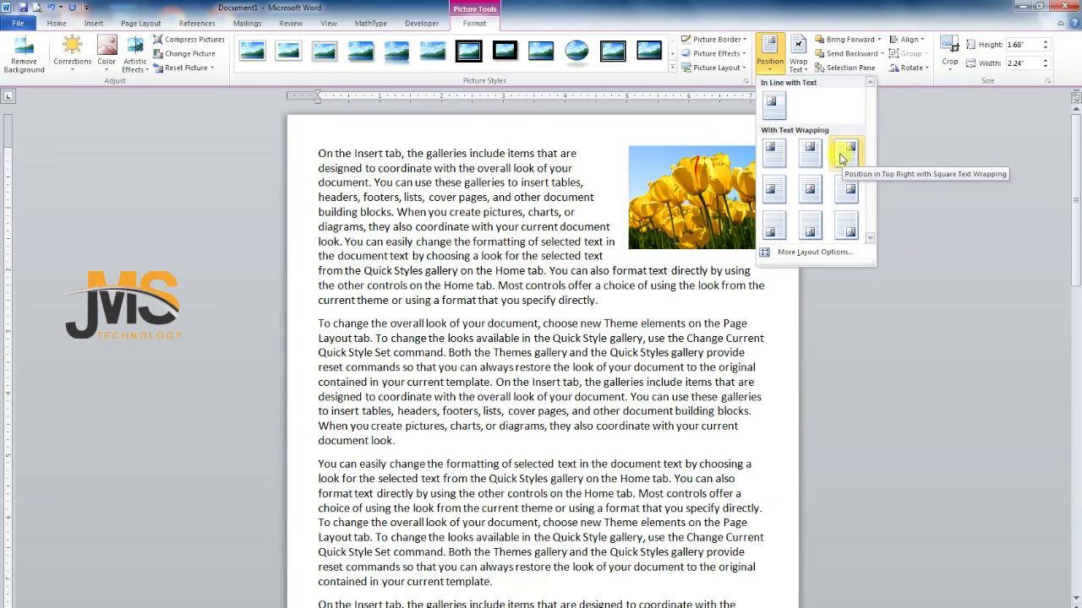
{"action": "left_click", "coordinate": [769, 155]}
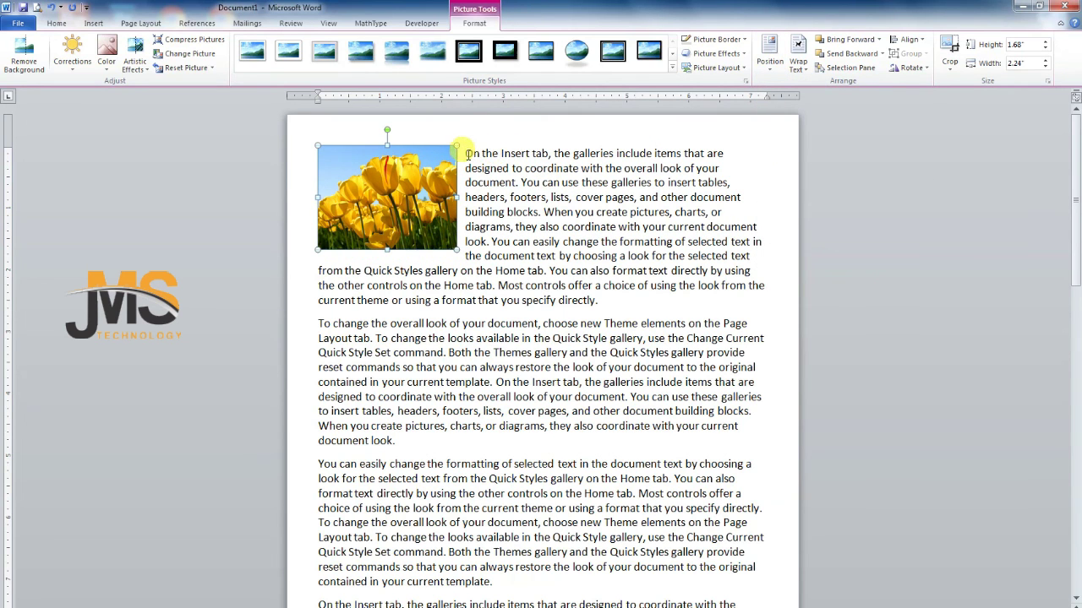
{"action": "left_click_drag", "start_coordinate": [466, 154], "coordinate": [672, 295]}
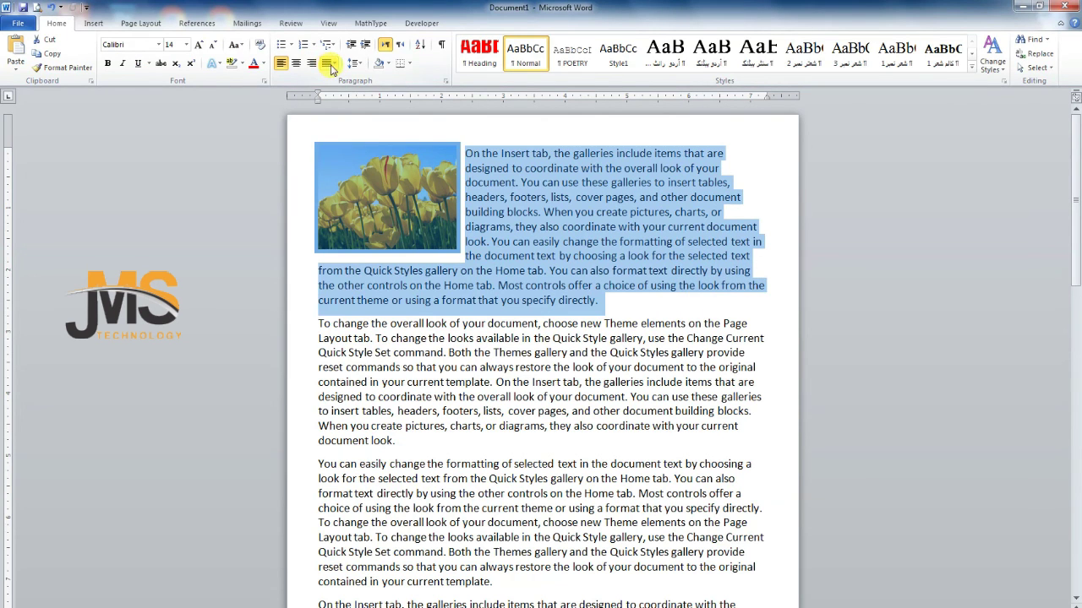
- Justify the first paragraph
{"action": "left_click", "coordinate": [336, 65]}
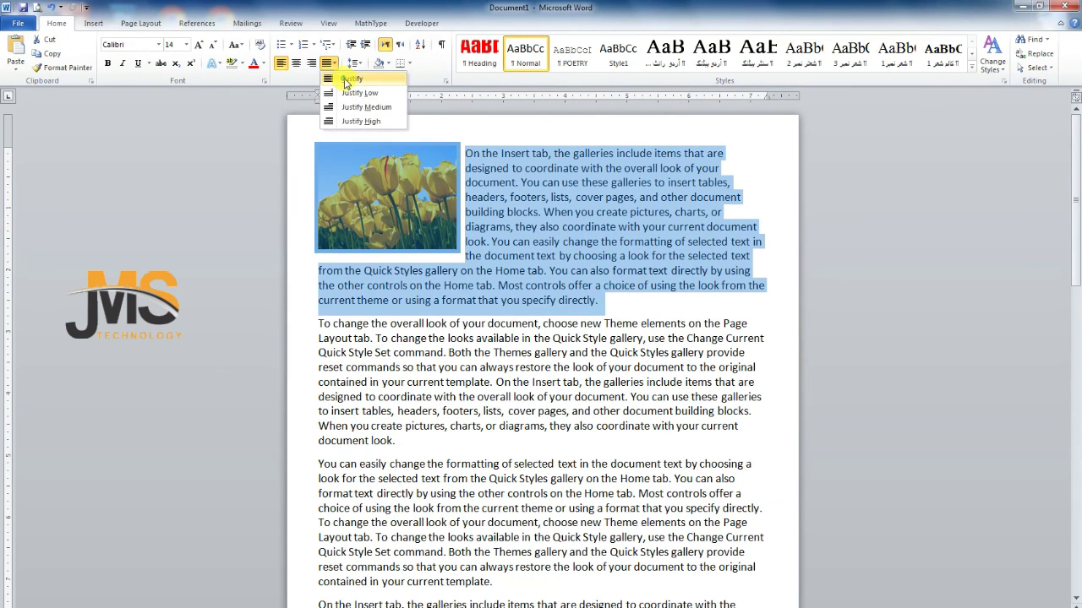
{"action": "left_click", "coordinate": [344, 80]}
{"action": "left_click", "coordinate": [636, 311]}
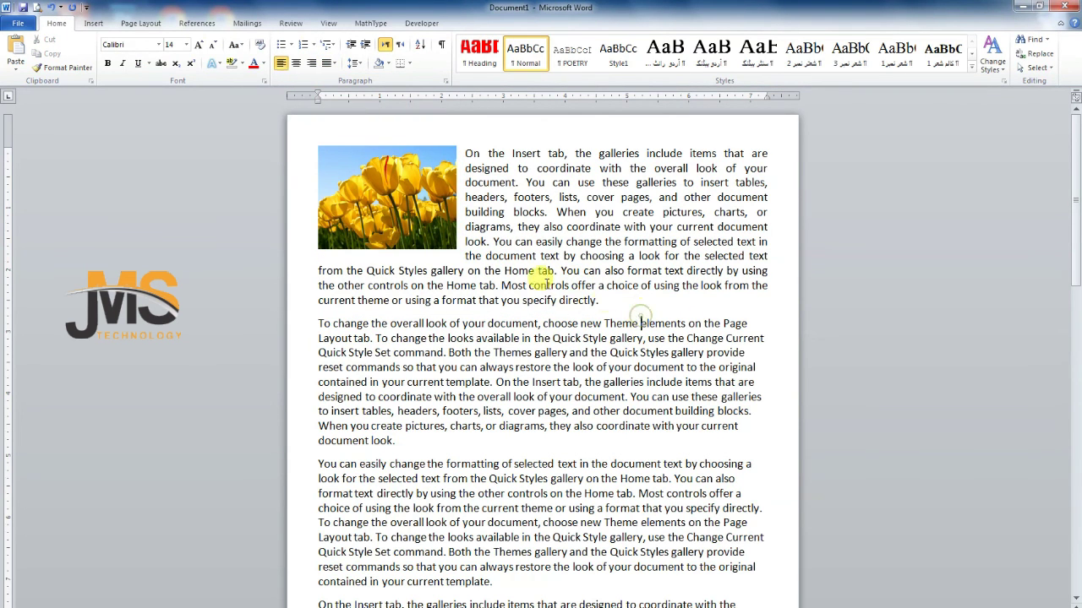
- Delete all paragraphs following the first one
{"action": "left_click_drag", "start_coordinate": [312, 323], "coordinate": [553, 567]}
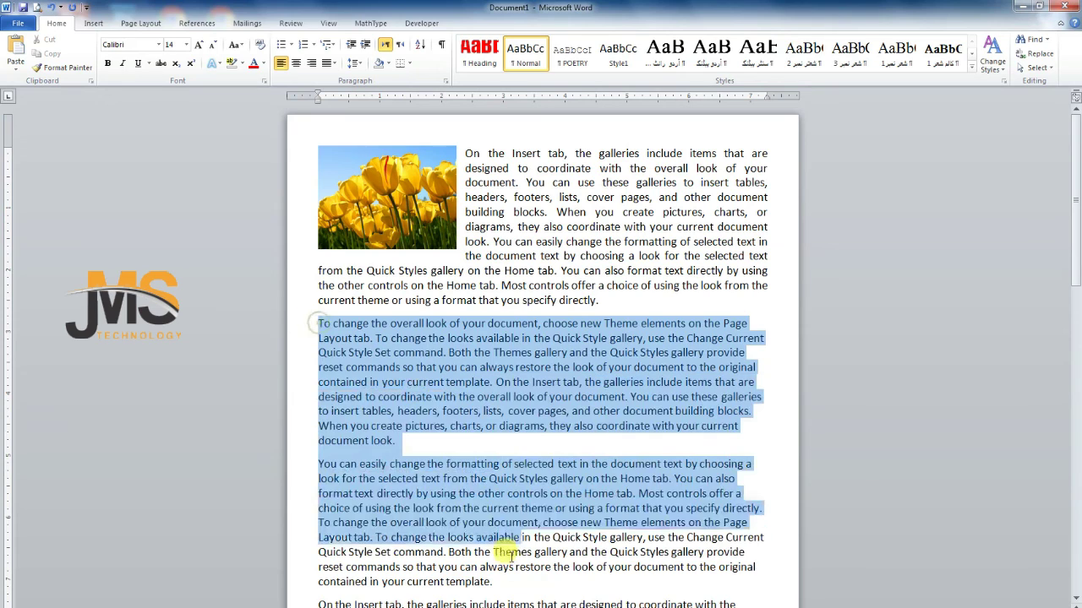
{"action": "scroll", "coordinate": [556, 395], "scroll_direction": "down", "scroll_amount": 5}
{"action": "scroll", "coordinate": [591, 459], "scroll_direction": "down", "scroll_amount": 5}
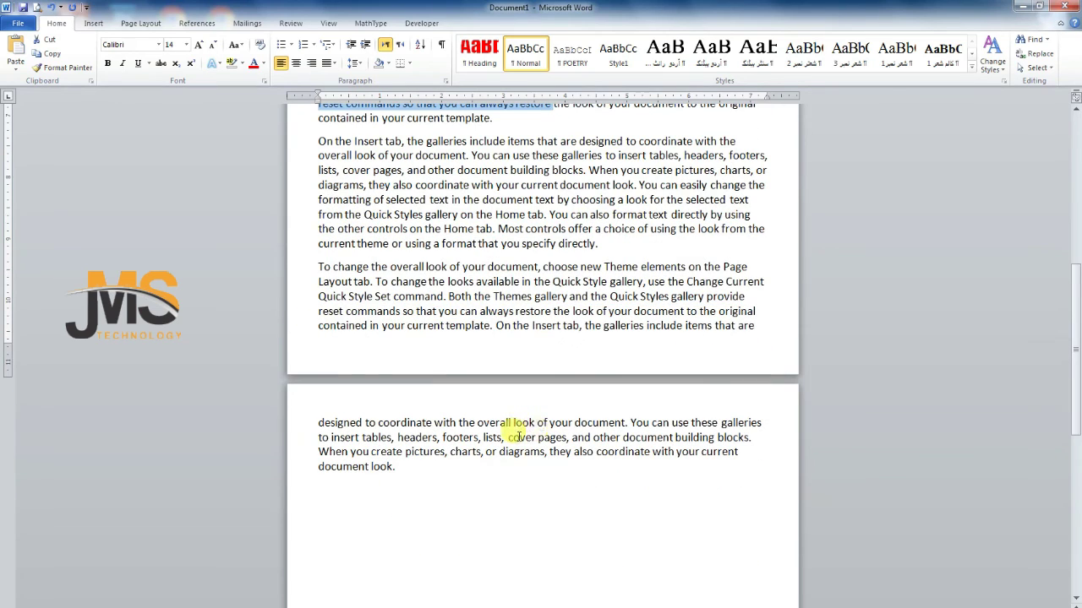
{"action": "left_click", "coordinate": [394, 473], "text": "shift"}
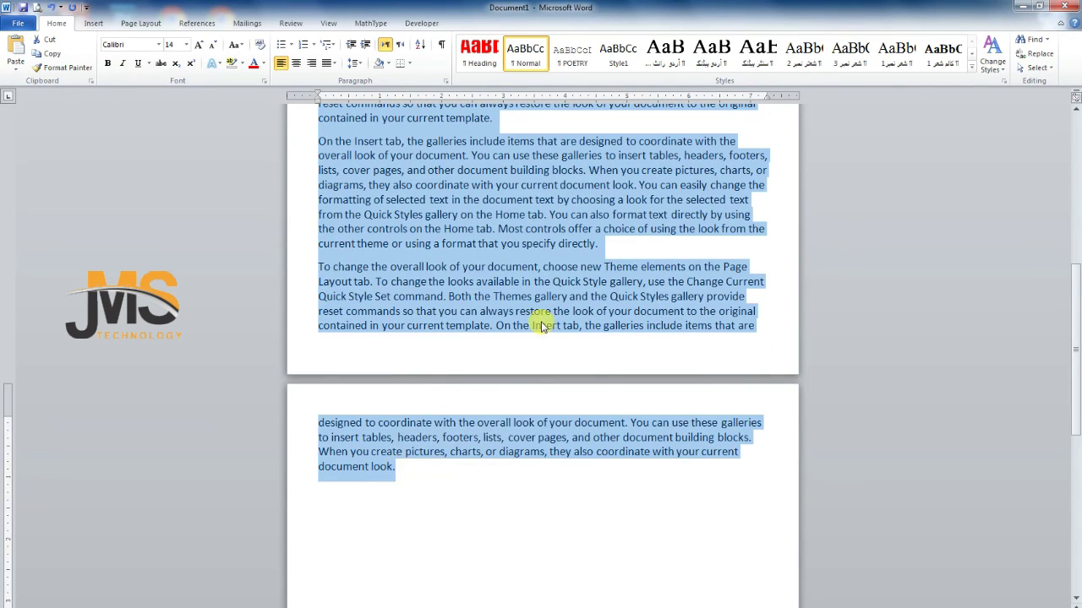
{"action": "key", "text": "Delete"}
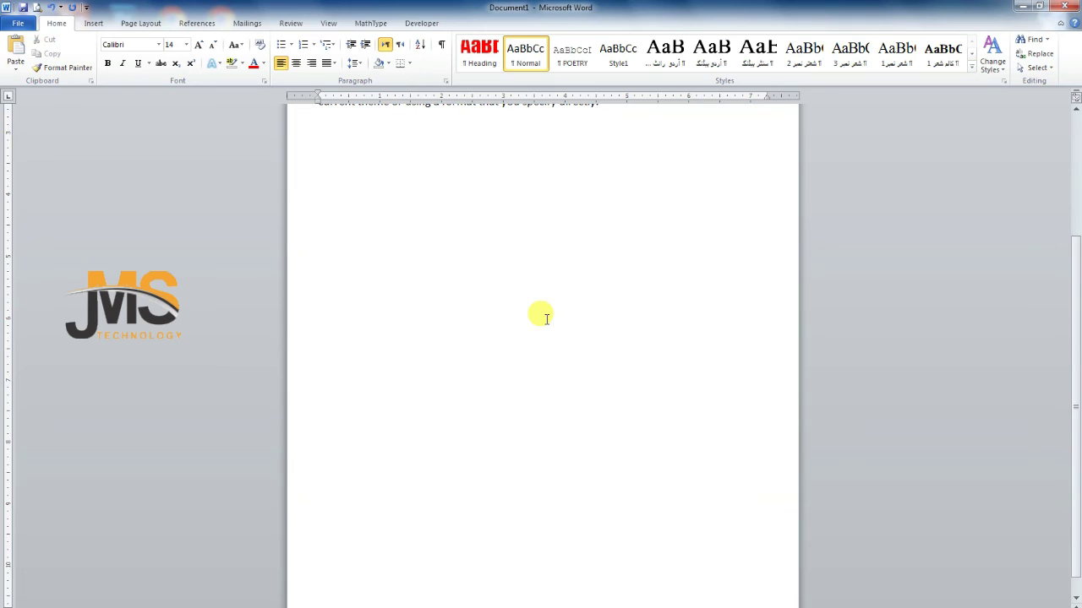
{"action": "scroll", "coordinate": [546, 318], "scroll_direction": "up", "scroll_amount": 4}
- Drag the tulip photo to the paragraph's right edge and fine-tune its position and size
{"action": "left_click_drag", "start_coordinate": [367, 182], "coordinate": [668, 196]}
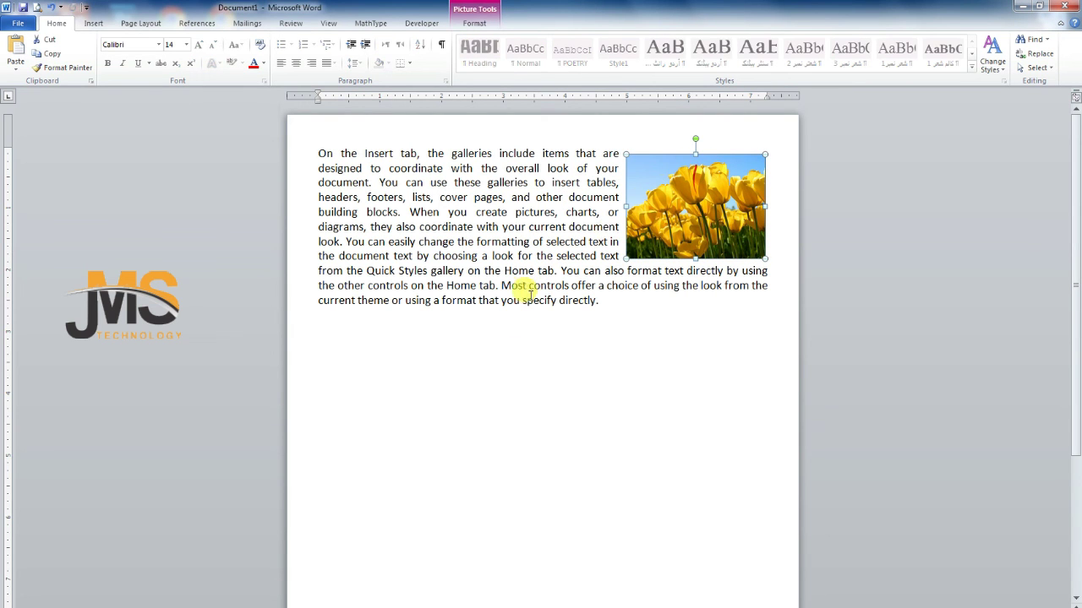
{"action": "left_click_drag", "start_coordinate": [664, 224], "coordinate": [650, 231]}
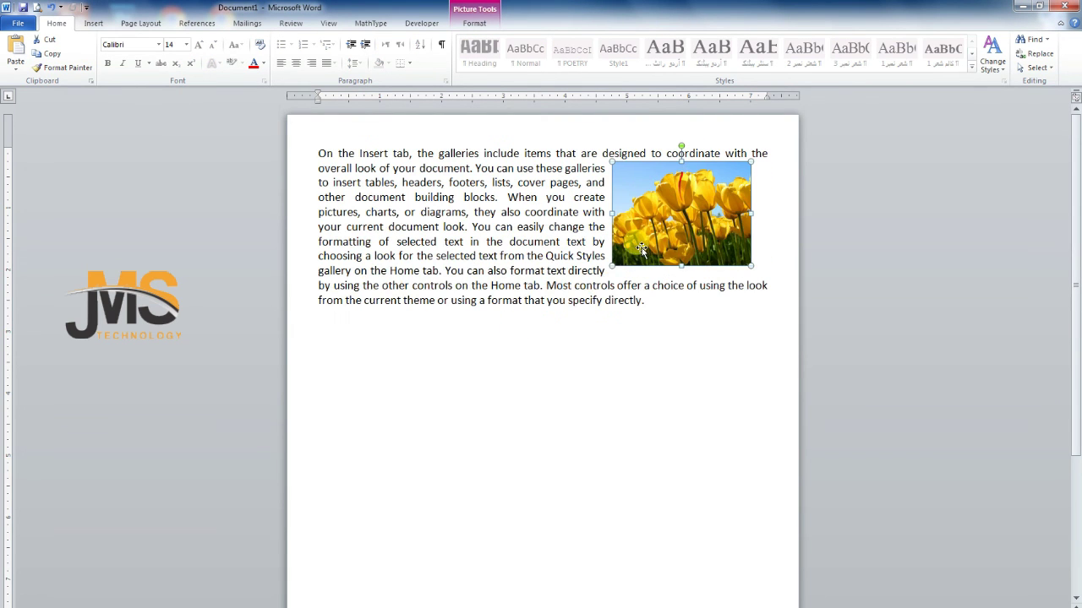
{"action": "left_click_drag", "start_coordinate": [613, 265], "coordinate": [619, 261]}
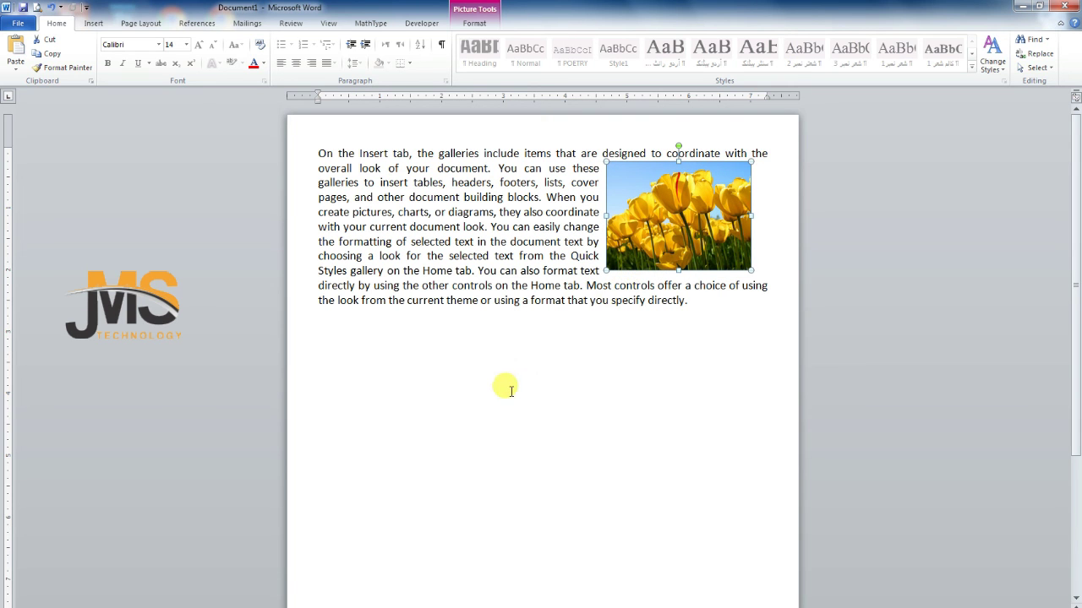